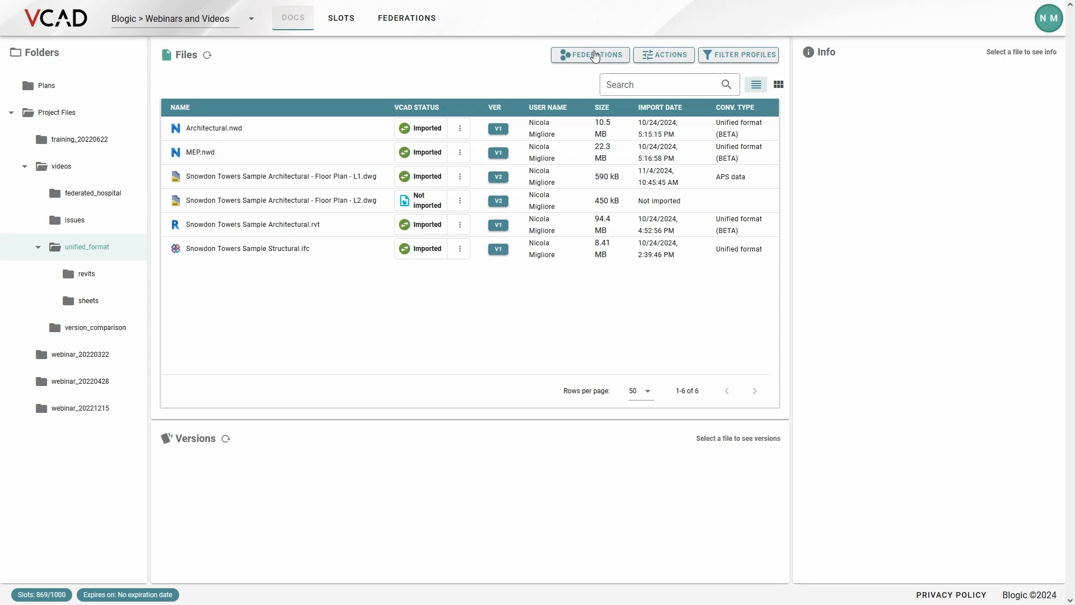
Step: Create a new federation named "unified" in the unified_format folder
{"action": "left_click", "coordinate": [595, 57]}
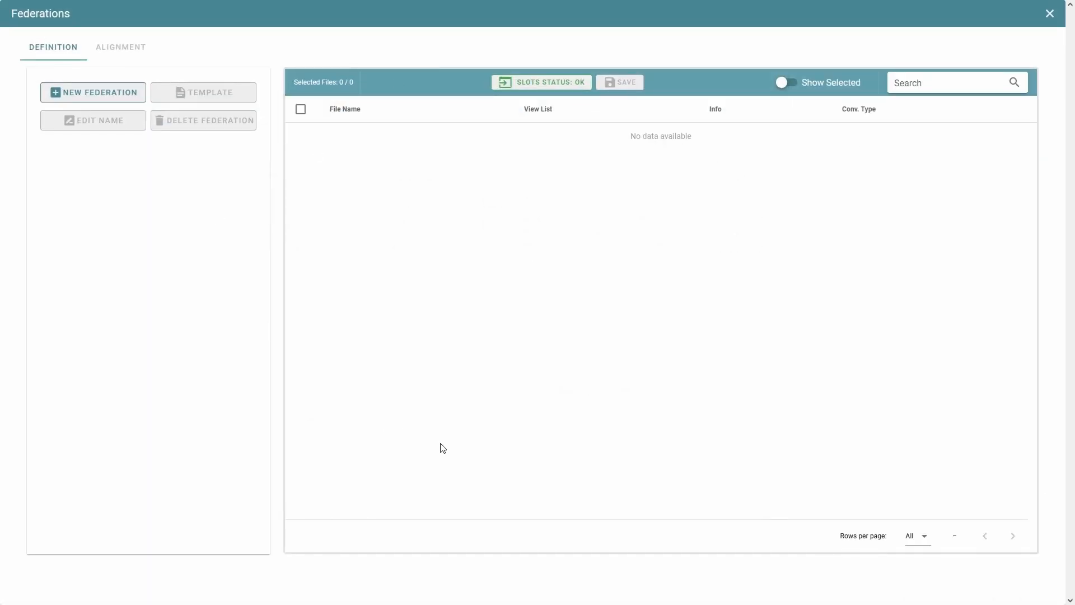
{"action": "left_click", "coordinate": [130, 95]}
{"action": "left_click", "coordinate": [493, 284]}
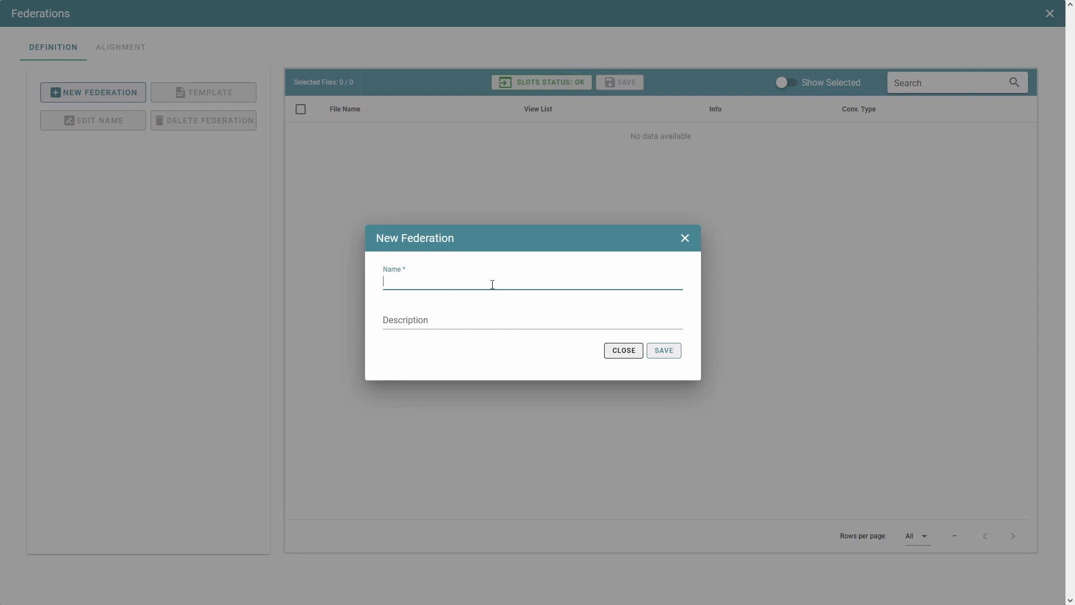
{"action": "type", "text": "unified"}
{"action": "left_click", "coordinate": [654, 351]}
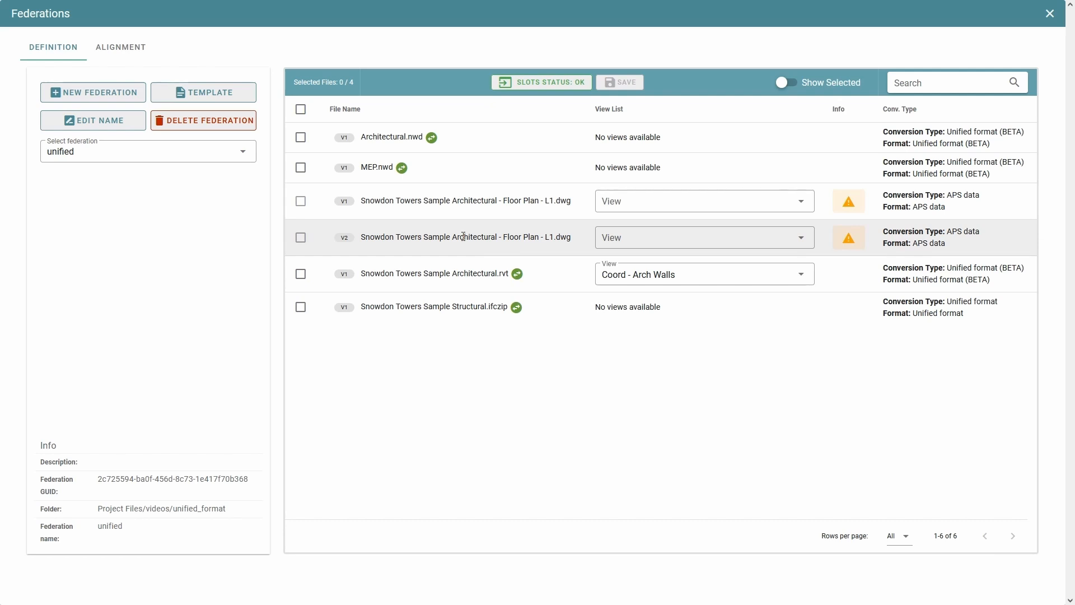
Step: Set the view of Snowdon Towers Sample Architectural.rvt to New Construction
{"action": "mouse_move", "coordinate": [840, 202]}
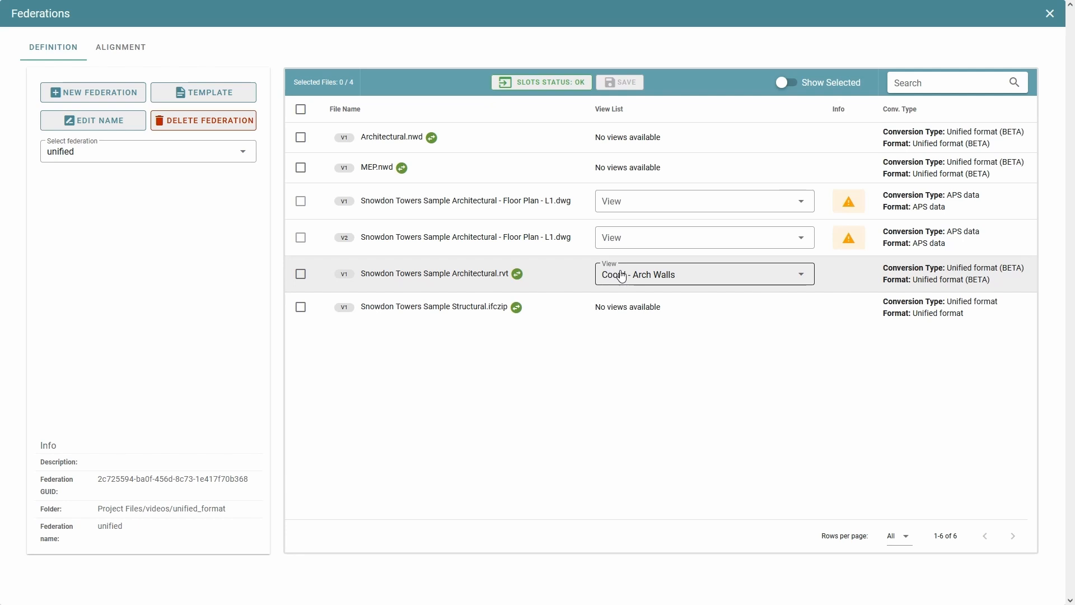
{"action": "left_click", "coordinate": [797, 274]}
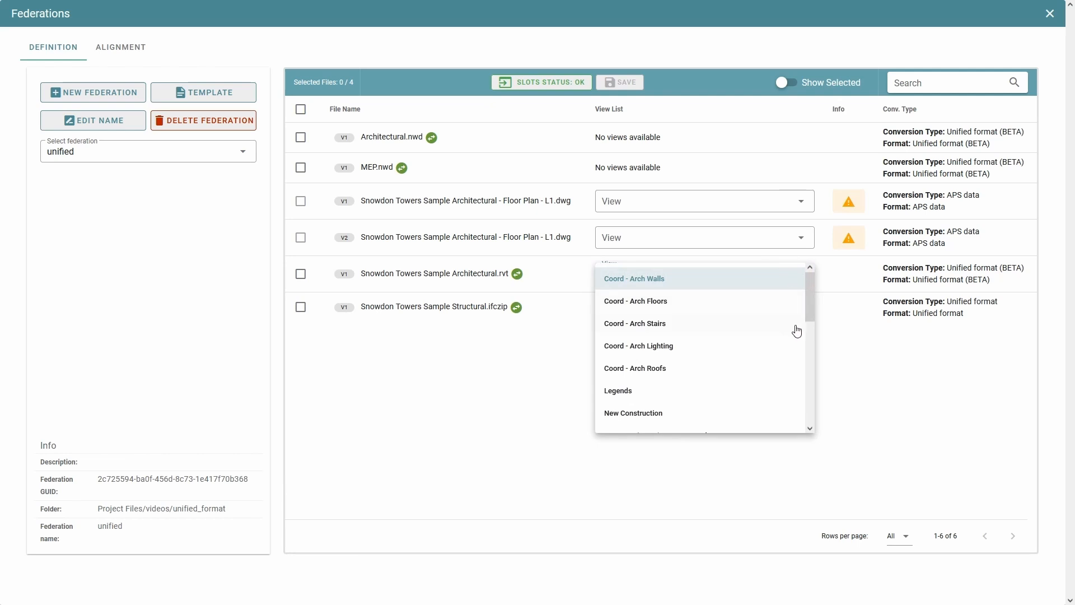
{"action": "left_click_drag", "start_coordinate": [810, 306], "coordinate": [819, 272]}
{"action": "left_click", "coordinate": [648, 416]}
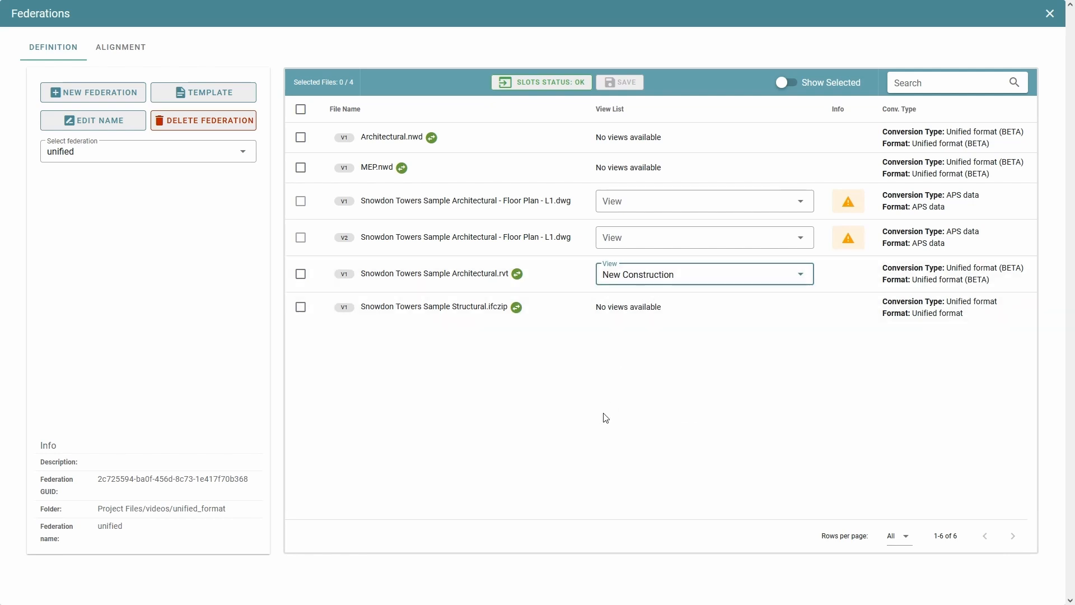
Step: Include Snowdon Towers Sample Architectural.rvt, Snowdon Towers Sample Structural.ifczip and MEP.nwd in the federation and save it
{"action": "left_click", "coordinate": [301, 274]}
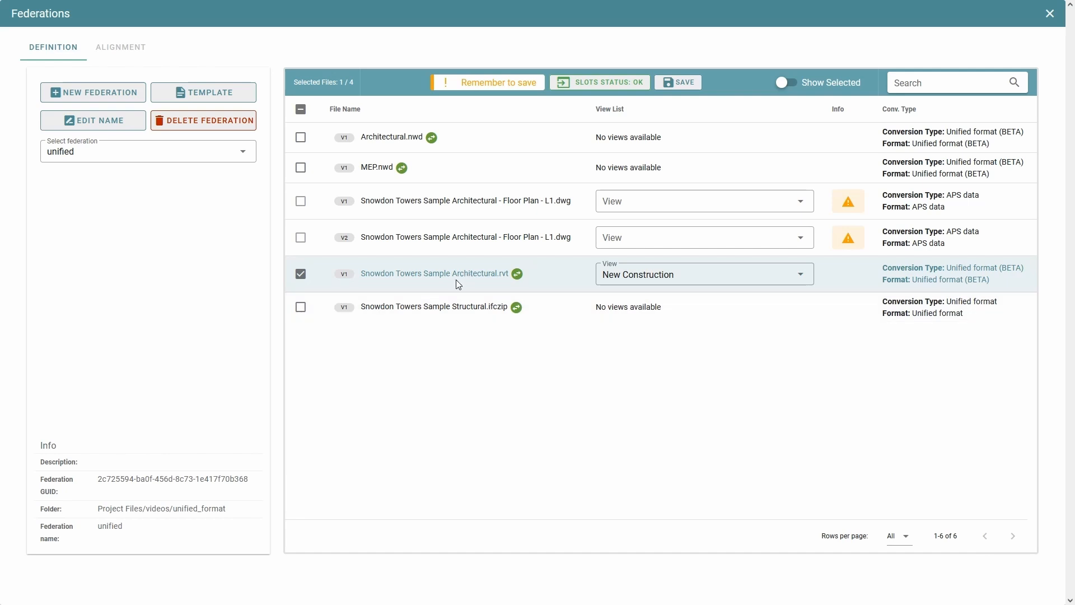
{"action": "left_click", "coordinate": [300, 308]}
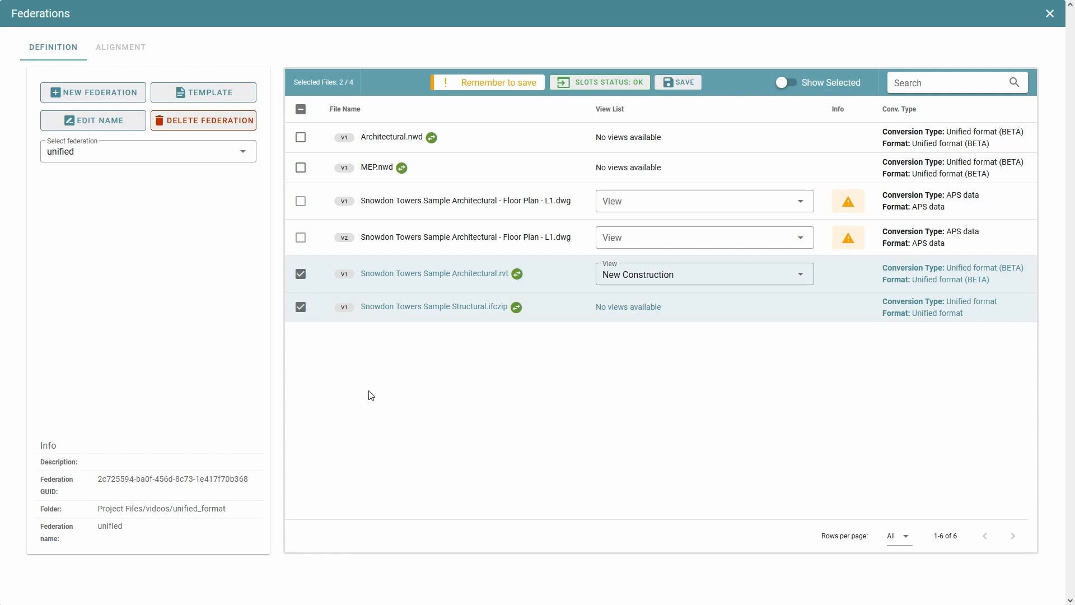
{"action": "left_click", "coordinate": [300, 169]}
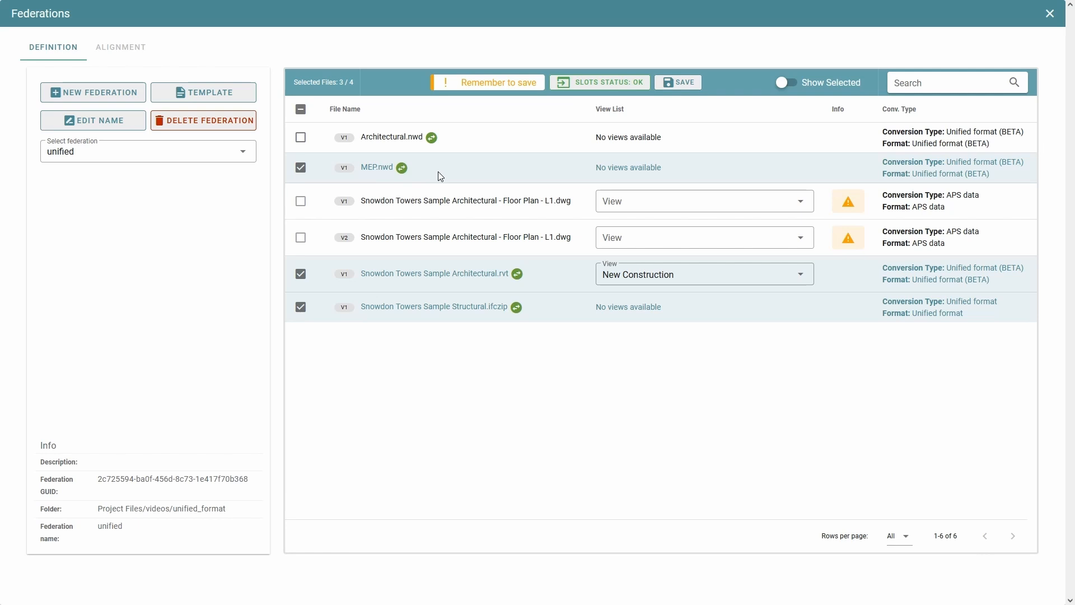
{"action": "left_click", "coordinate": [690, 83]}
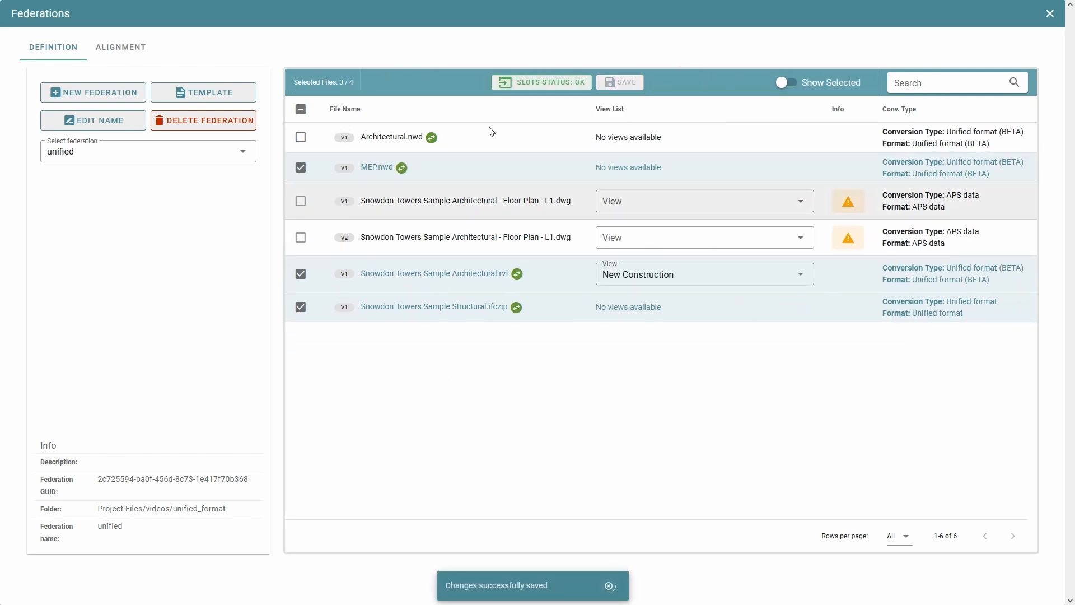
Step: Check the federation's content by listing only the selected files, and return to the full file list
{"action": "left_click", "coordinate": [787, 84]}
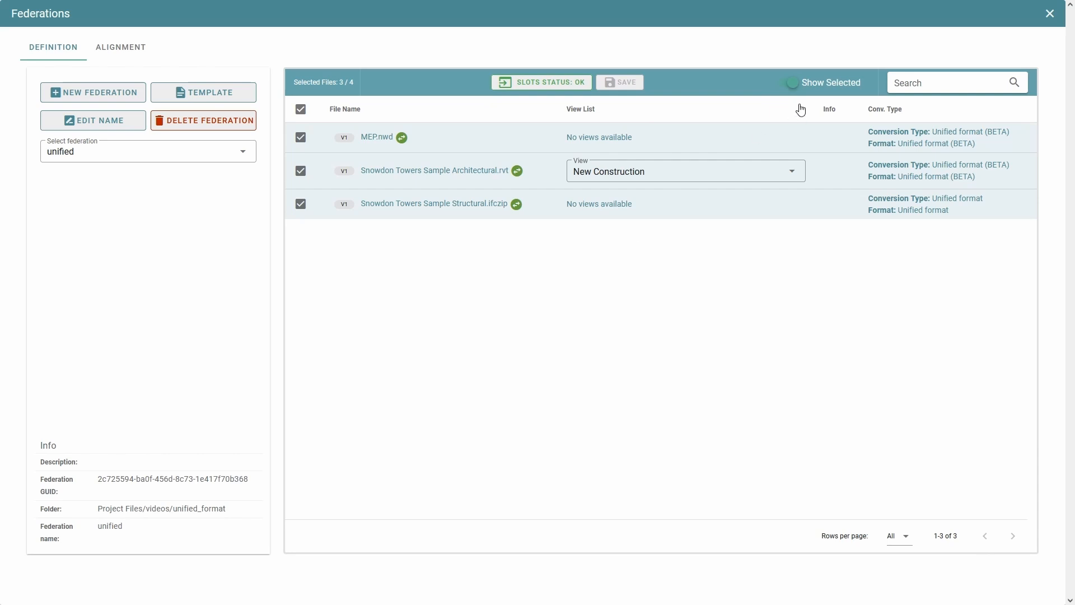
{"action": "left_click", "coordinate": [790, 83]}
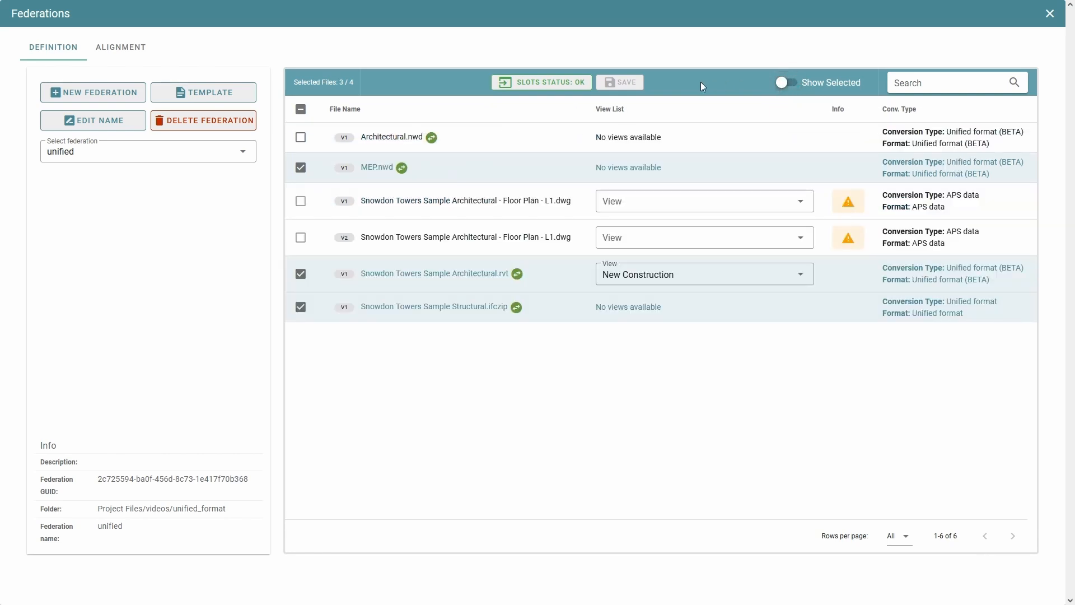
Step: In the federation's alignment view, move the MEP.nwd model about -100.2 along the Y axis
{"action": "left_click", "coordinate": [121, 51]}
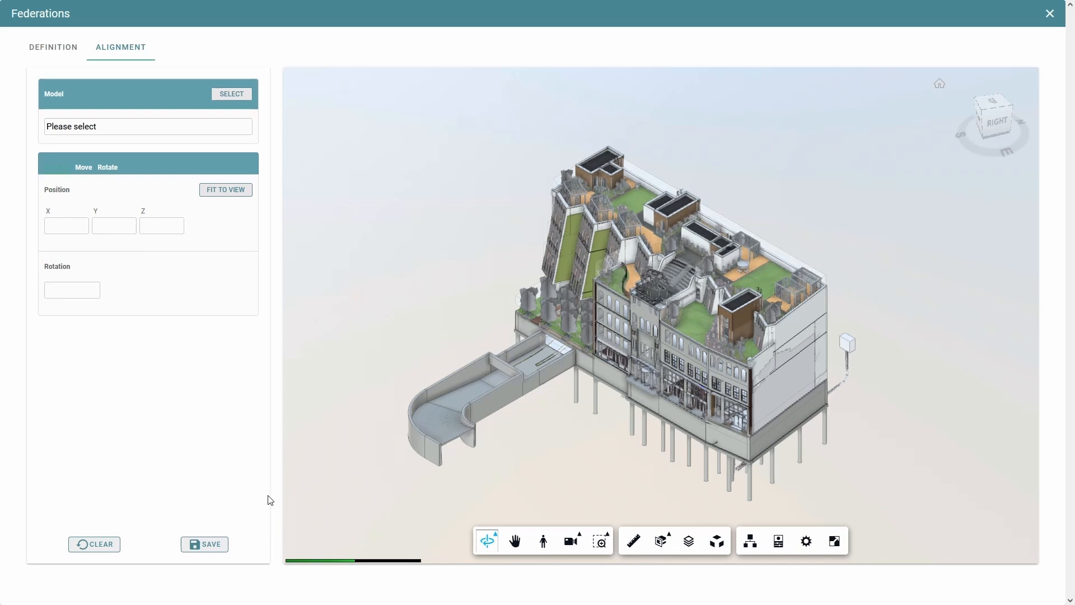
{"action": "left_click", "coordinate": [223, 126]}
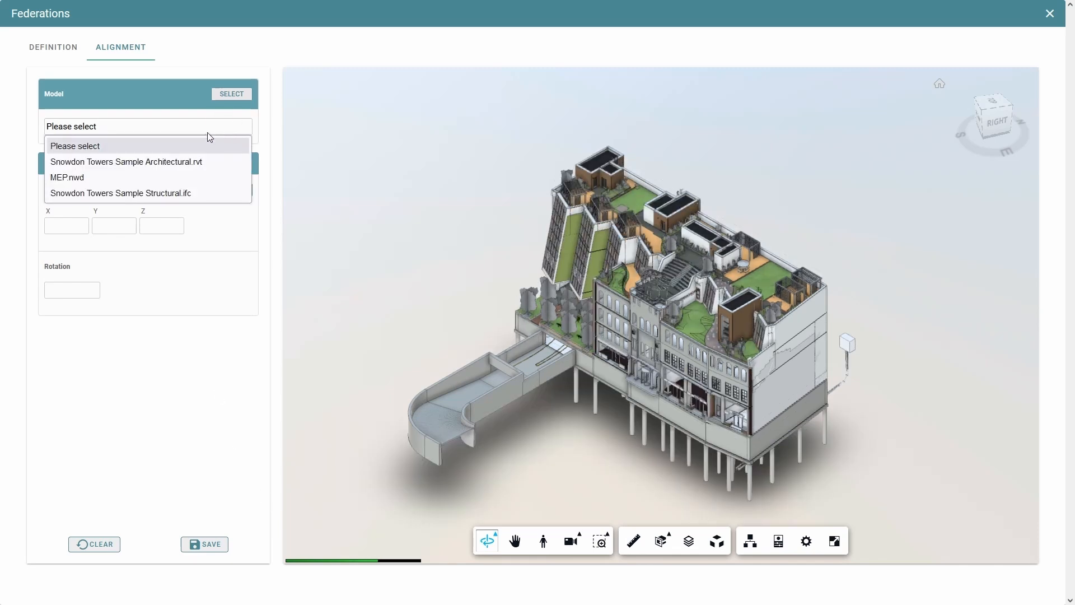
{"action": "left_click", "coordinate": [206, 179]}
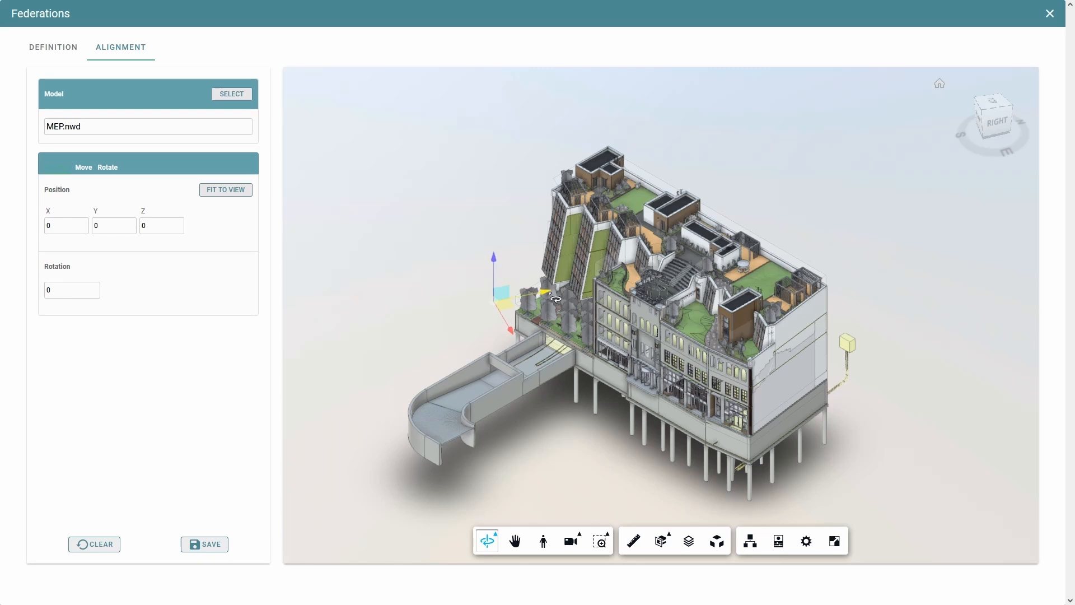
{"action": "left_click_drag", "start_coordinate": [550, 296], "coordinate": [374, 327]}
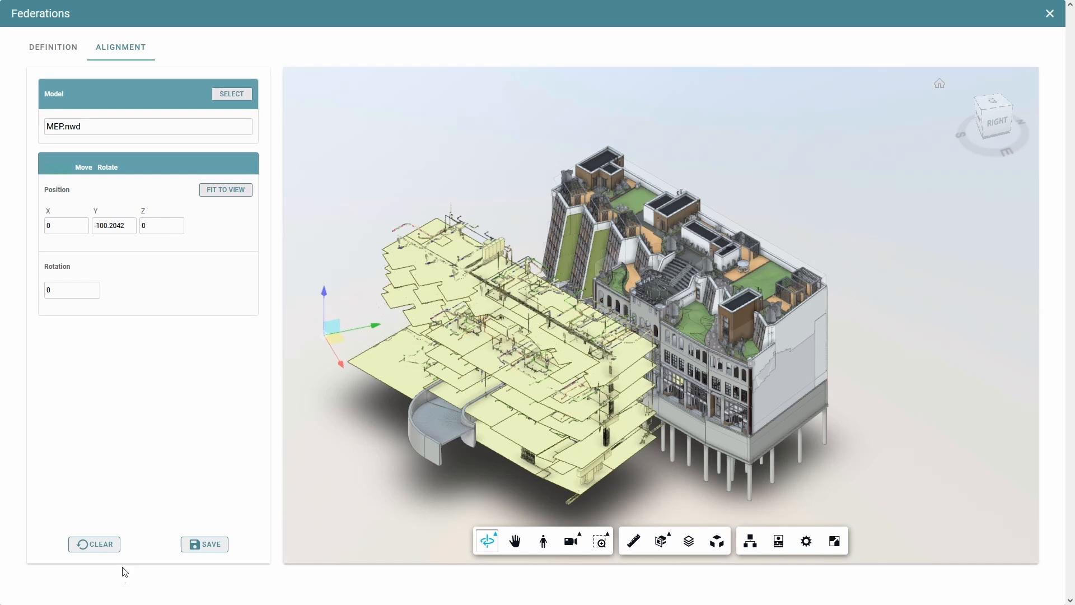
Step: Clear all alignments of the federation and return to its definition
{"action": "left_click", "coordinate": [100, 546]}
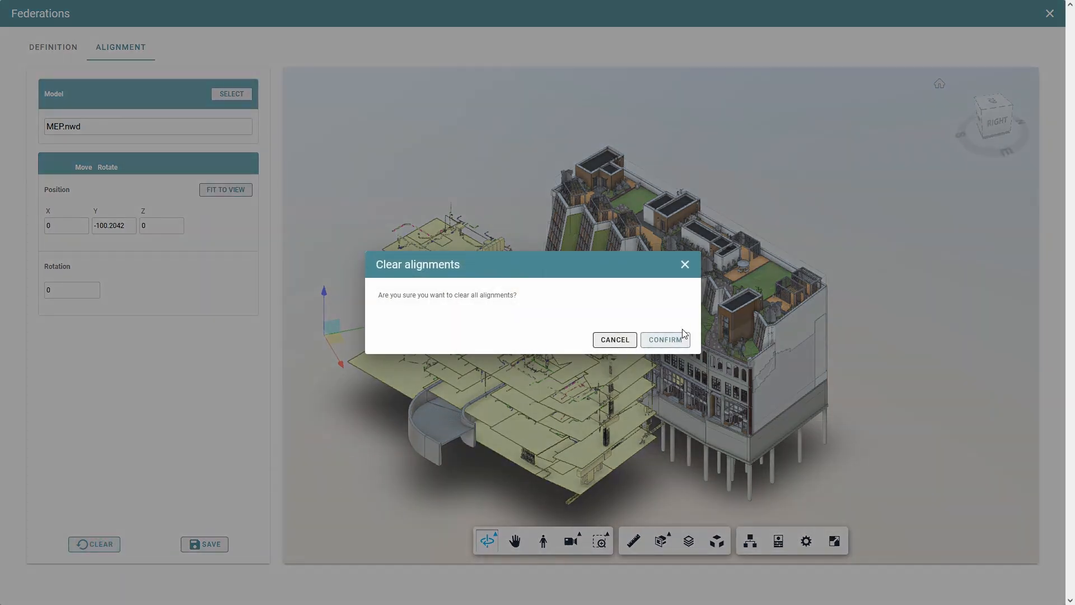
{"action": "left_click", "coordinate": [668, 338]}
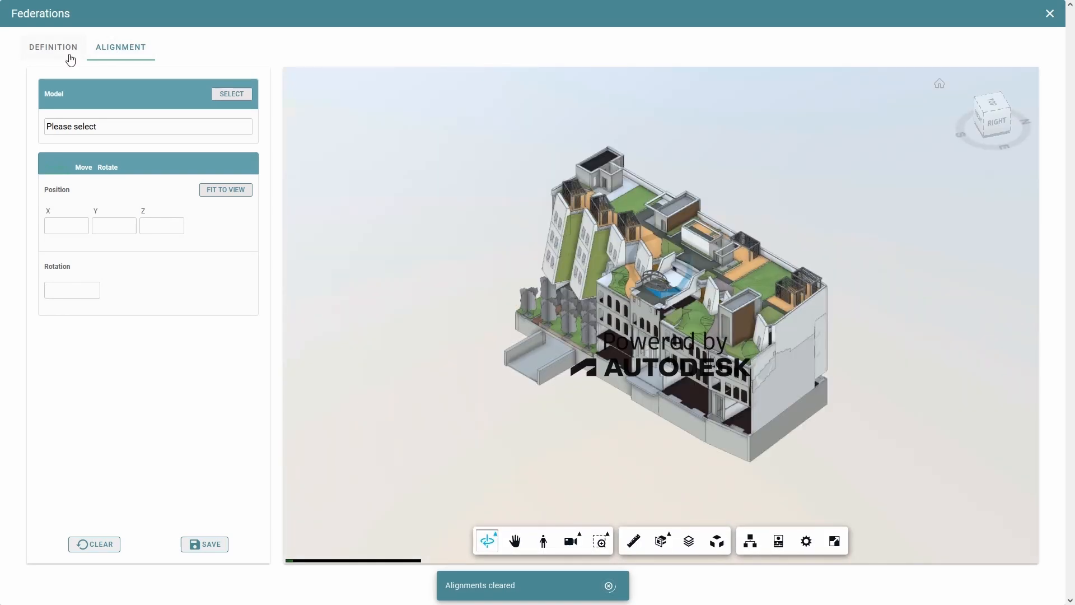
{"action": "left_click", "coordinate": [70, 59]}
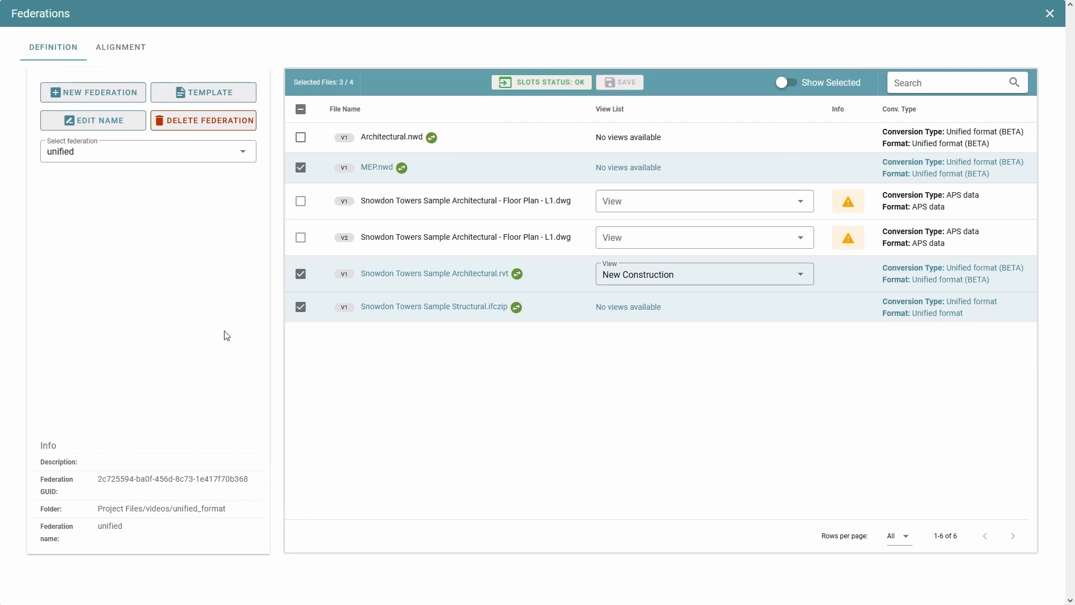
Step: Download the MAIN UNIFIED template for the federation and copy its API key
{"action": "left_click", "coordinate": [216, 97]}
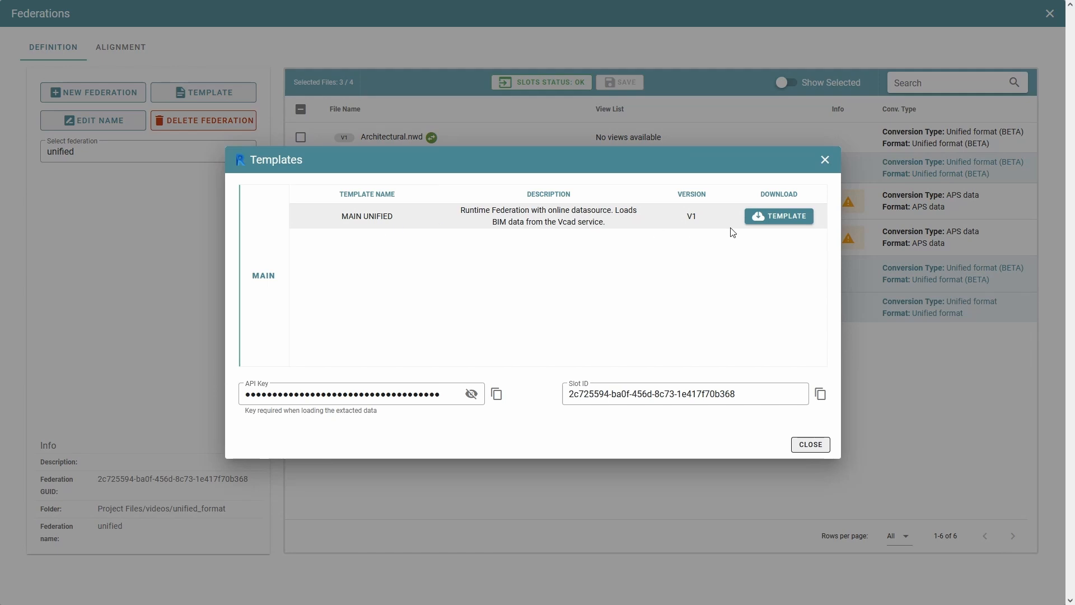
{"action": "left_click", "coordinate": [765, 217]}
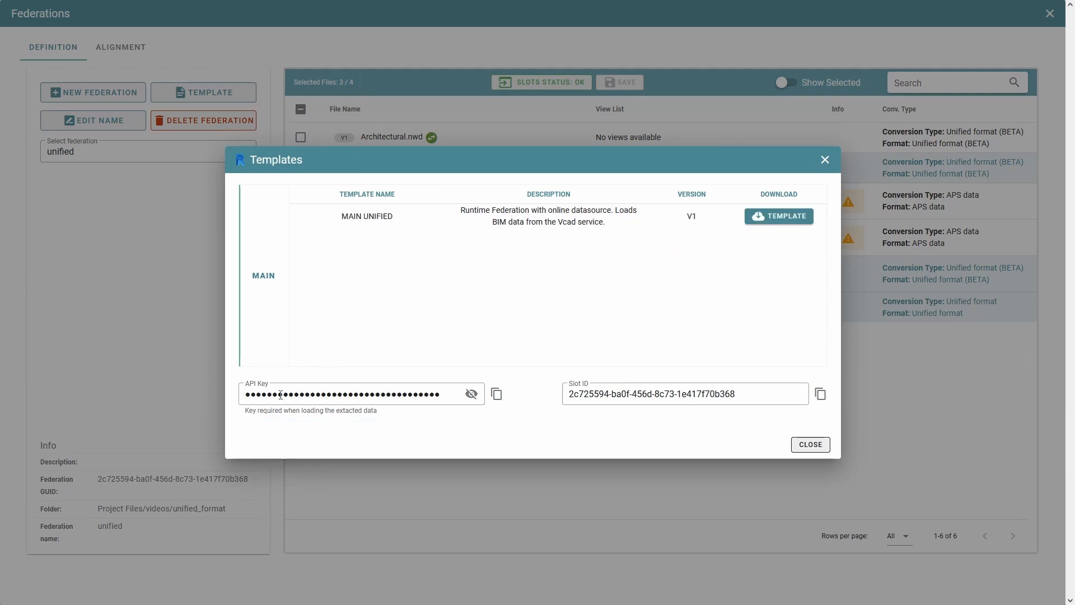
{"action": "left_click", "coordinate": [496, 394]}
{"action": "left_click", "coordinate": [825, 161]}
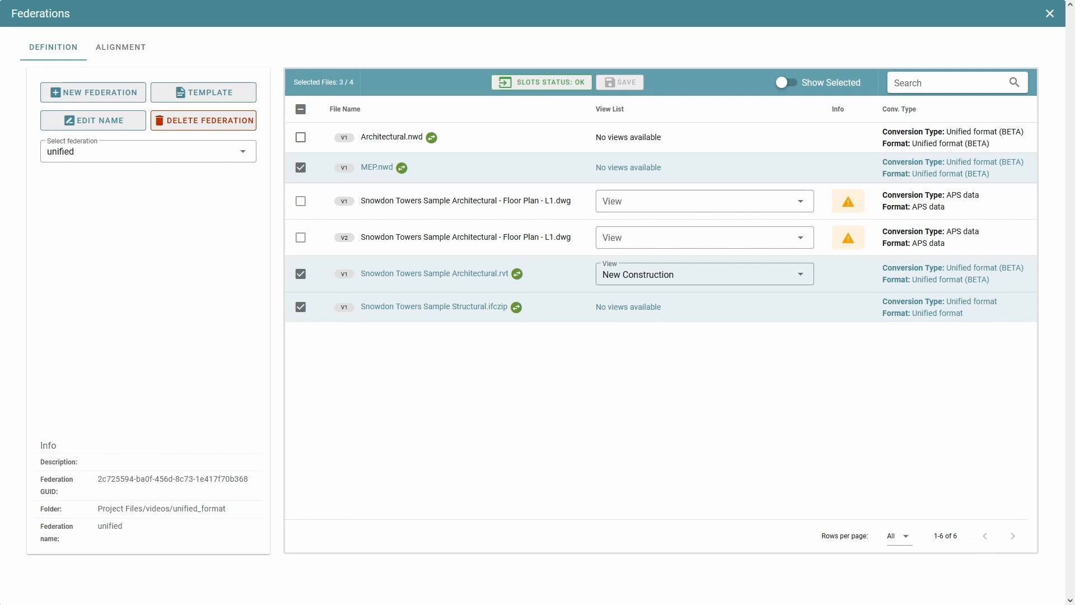
{"action": "left_click_drag", "start_coordinate": [1074, 240], "coordinate": [542, 220]}
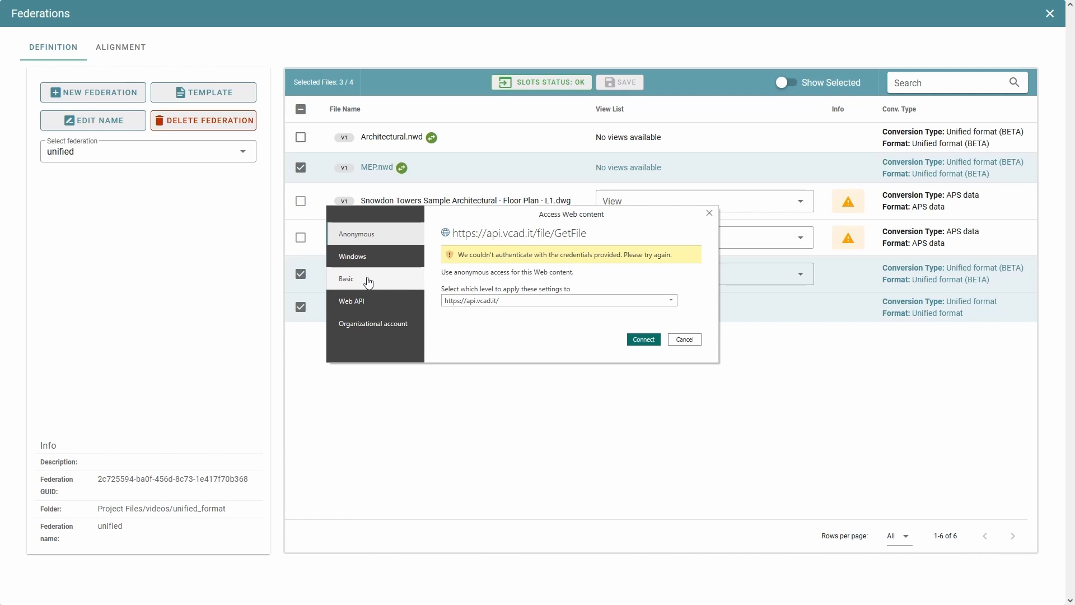
{"action": "left_click", "coordinate": [369, 297]}
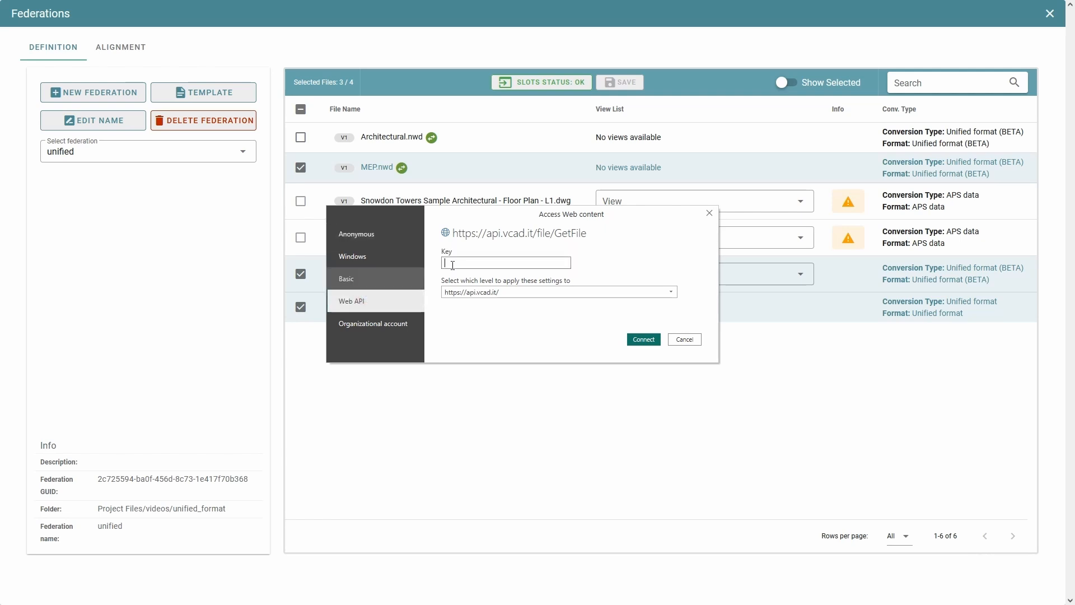
{"action": "key", "text": "ctrl+v"}
{"action": "left_click", "coordinate": [641, 339]}
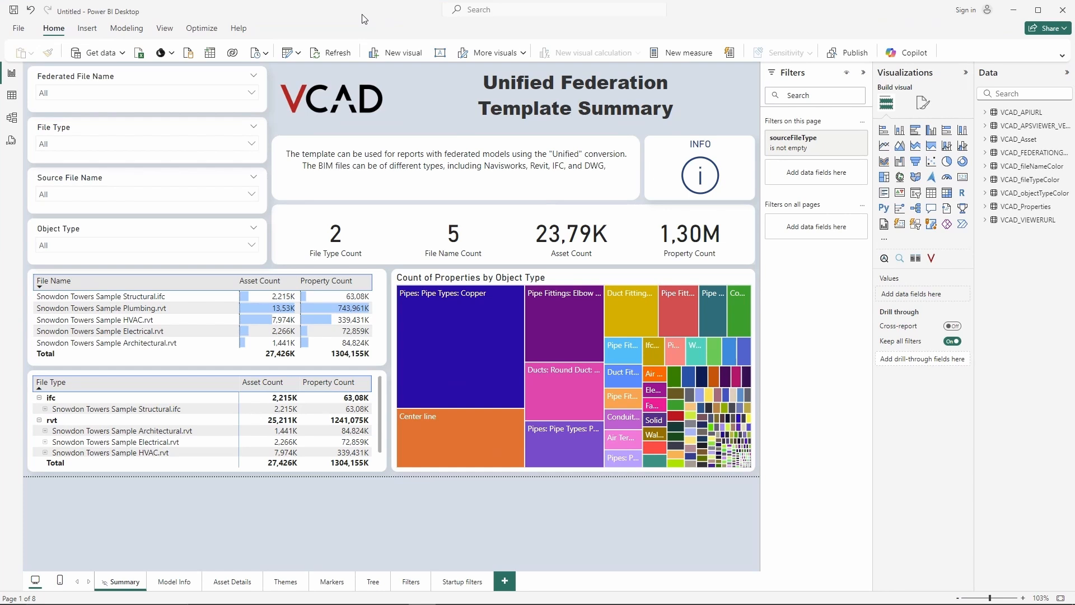
Step: Review the Summary page's file type table and show the Model Info page with unselected objects hidden in the 3D viewer
{"action": "scroll", "coordinate": [63, 432], "scroll_direction": "down", "scroll_amount": 1}
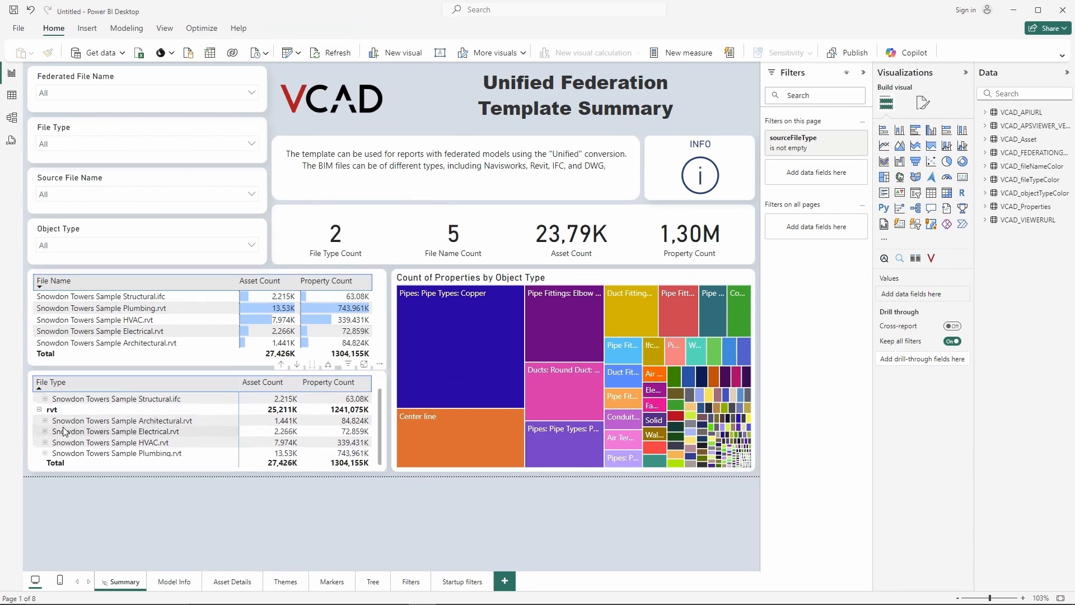
{"action": "scroll", "coordinate": [64, 431], "scroll_direction": "up", "scroll_amount": 1}
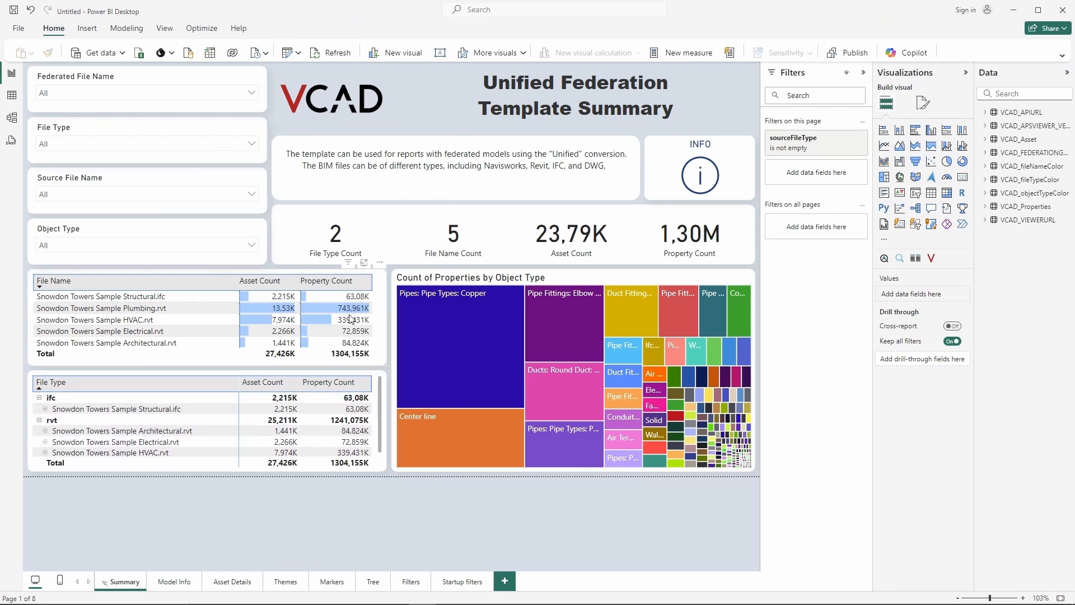
{"action": "left_click", "coordinate": [178, 583]}
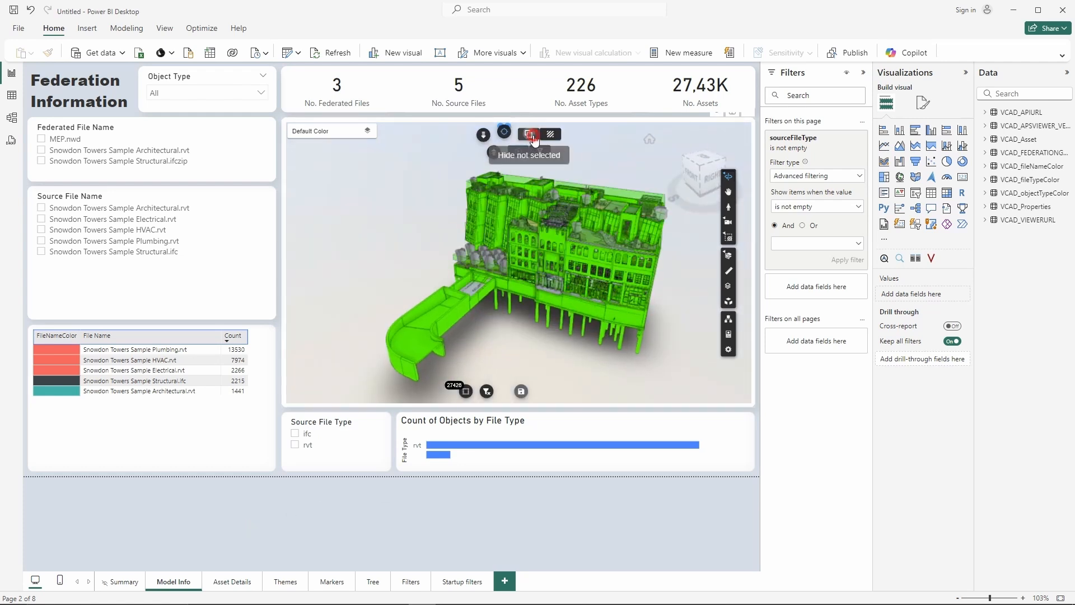
{"action": "left_click", "coordinate": [480, 161]}
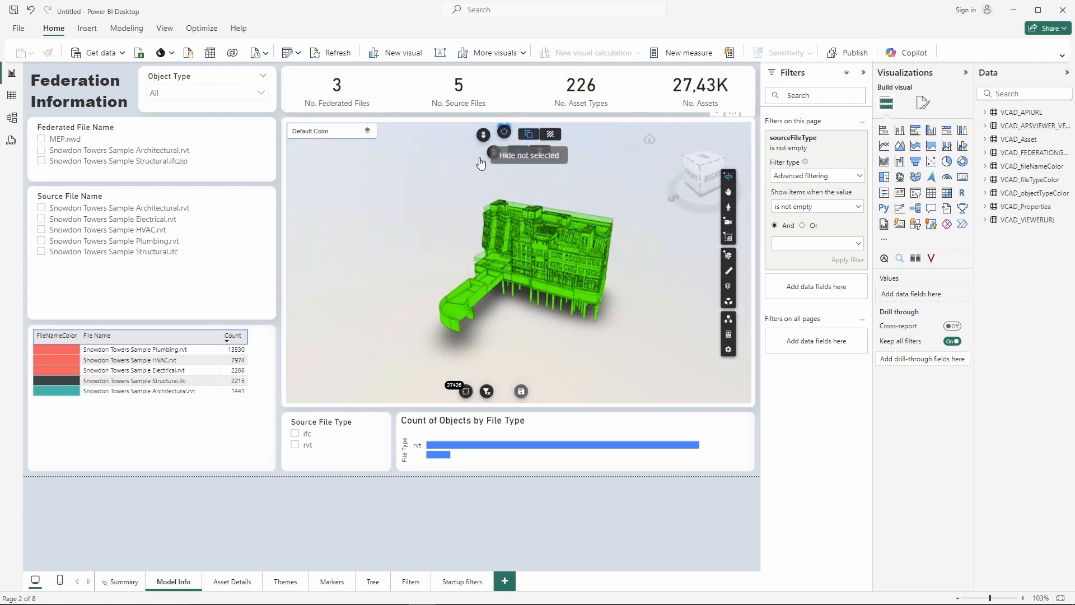
Step: Filter the model by source file to Snowdon Towers Sample HVAC.rvt, and switch the filter to Snowdon Towers Sample Structural.ifc
{"action": "left_click", "coordinate": [42, 231]}
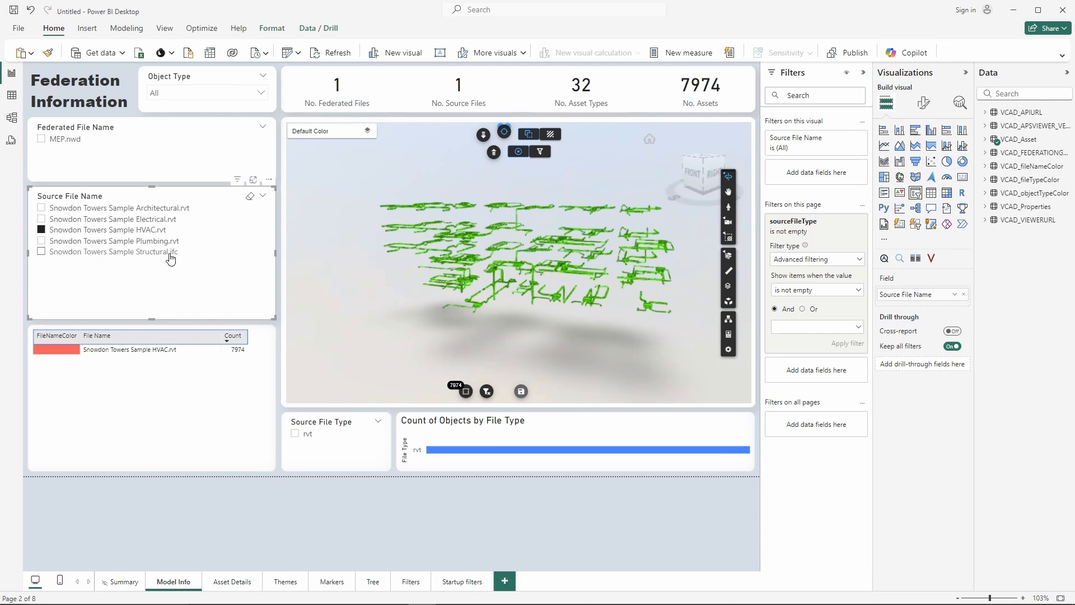
{"action": "left_click", "coordinate": [40, 252]}
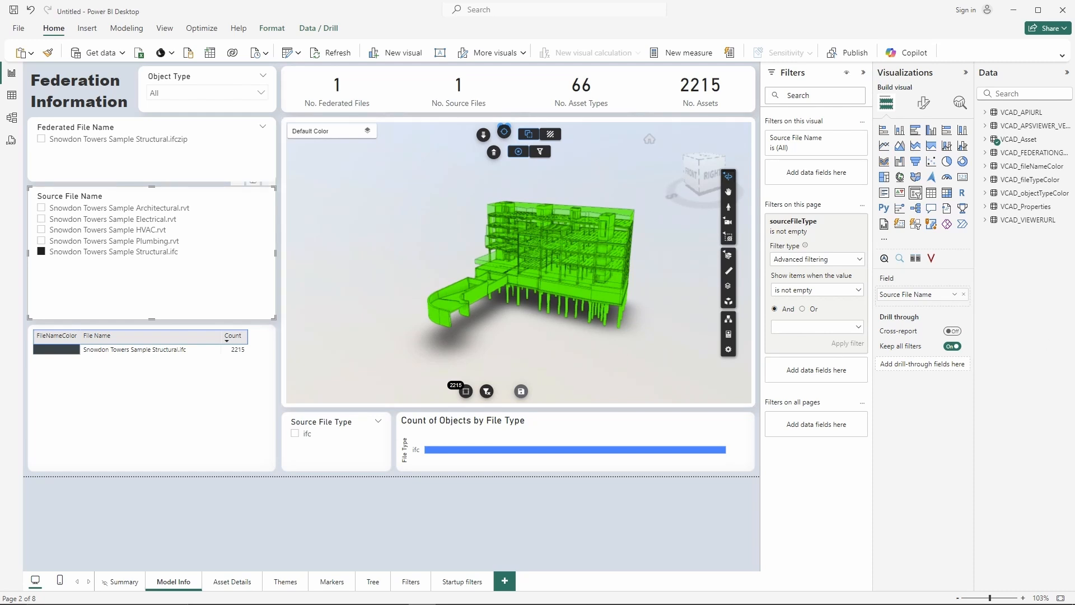
Step: Close the Power BI report without saving, leave the federation in VCAD, and open the sheets folder
{"action": "left_click", "coordinate": [1063, 9]}
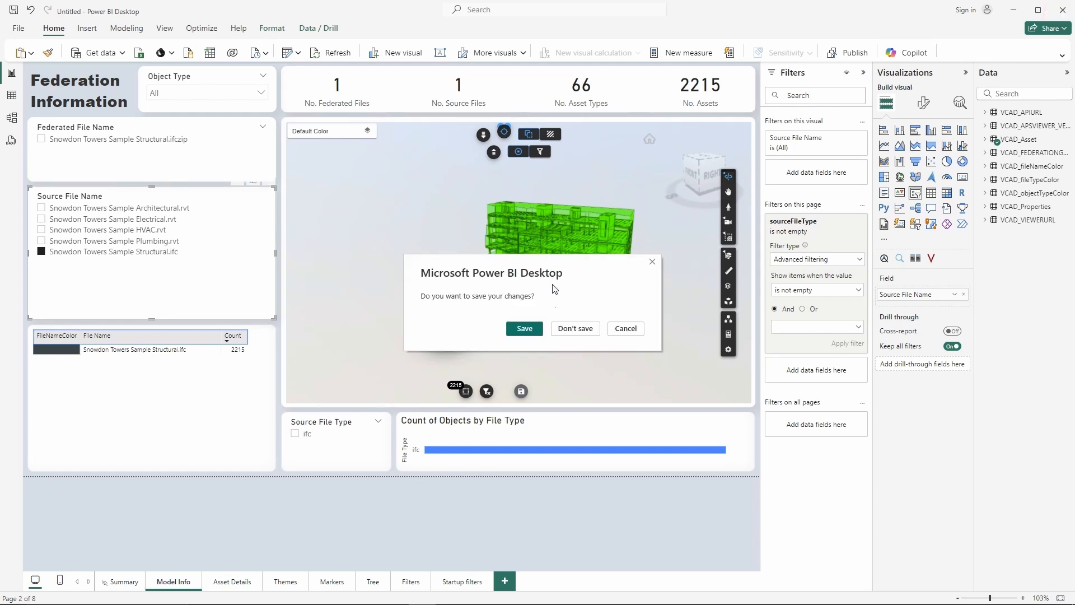
{"action": "left_click", "coordinate": [569, 329]}
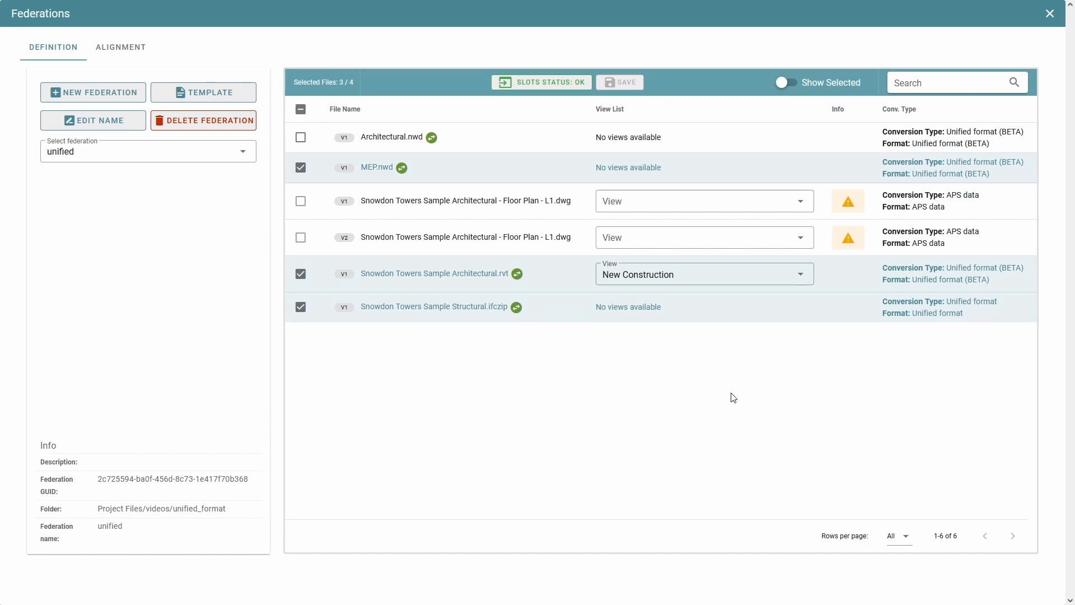
{"action": "left_click", "coordinate": [1045, 17]}
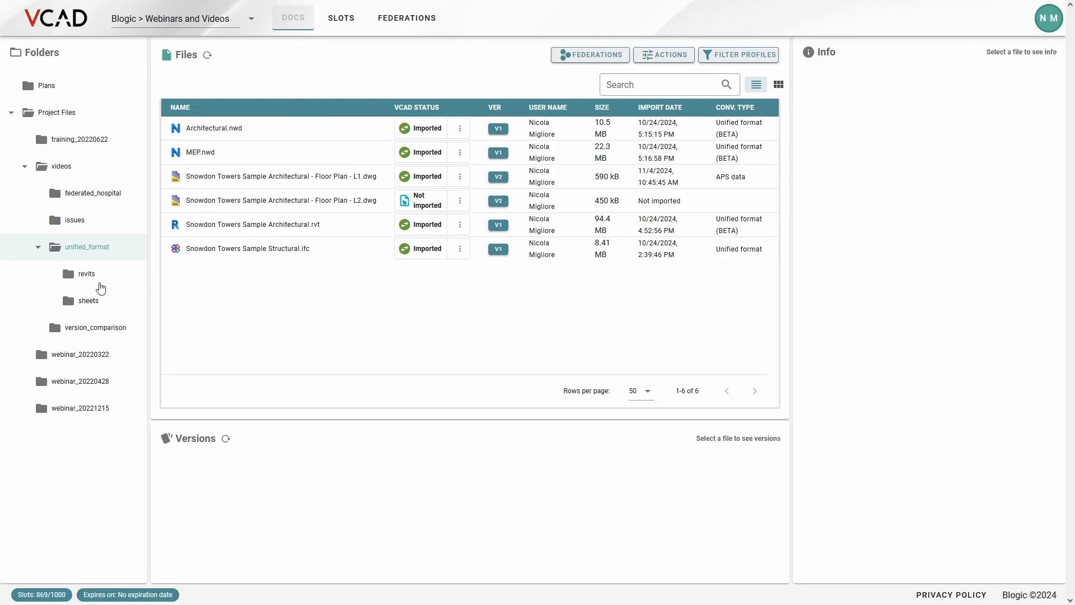
{"action": "left_click", "coordinate": [82, 303]}
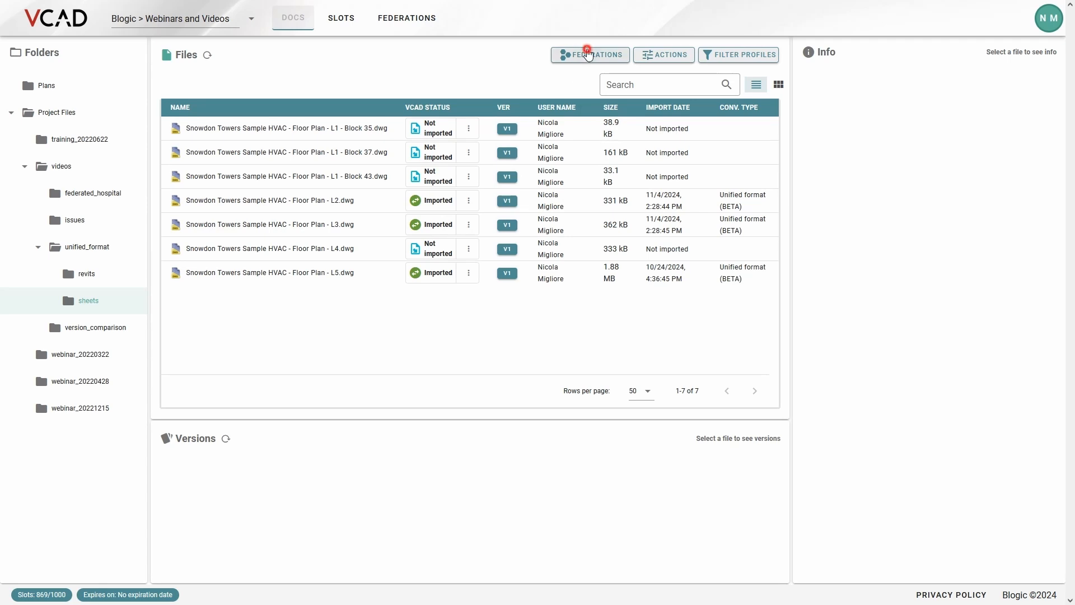
Step: Create a new federation named 2D fed in the sheets folder
{"action": "left_click", "coordinate": [588, 54]}
{"action": "left_click", "coordinate": [96, 92]}
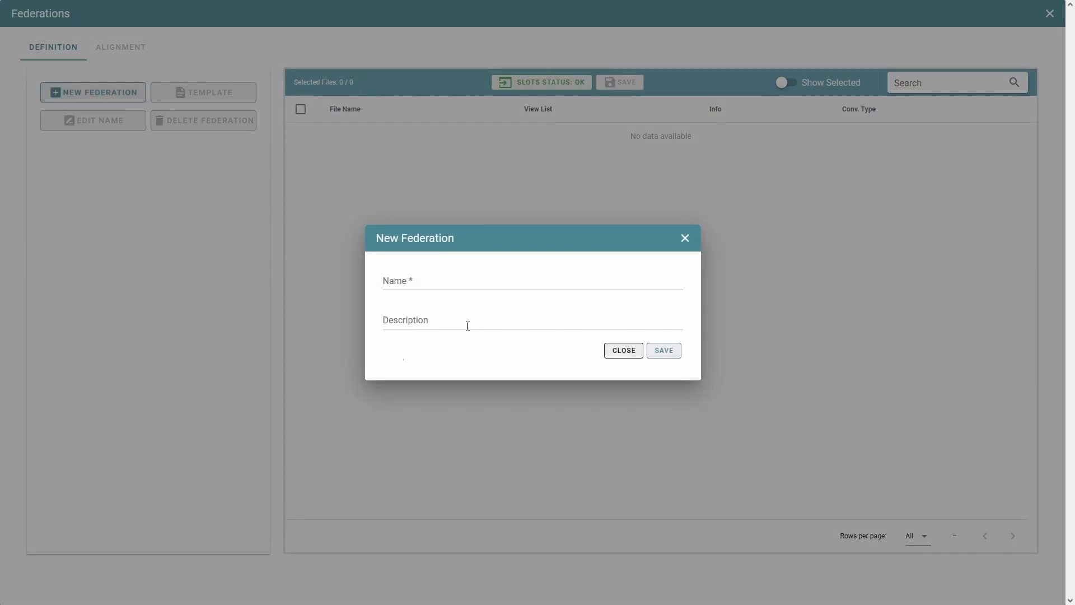
{"action": "left_click", "coordinate": [493, 283]}
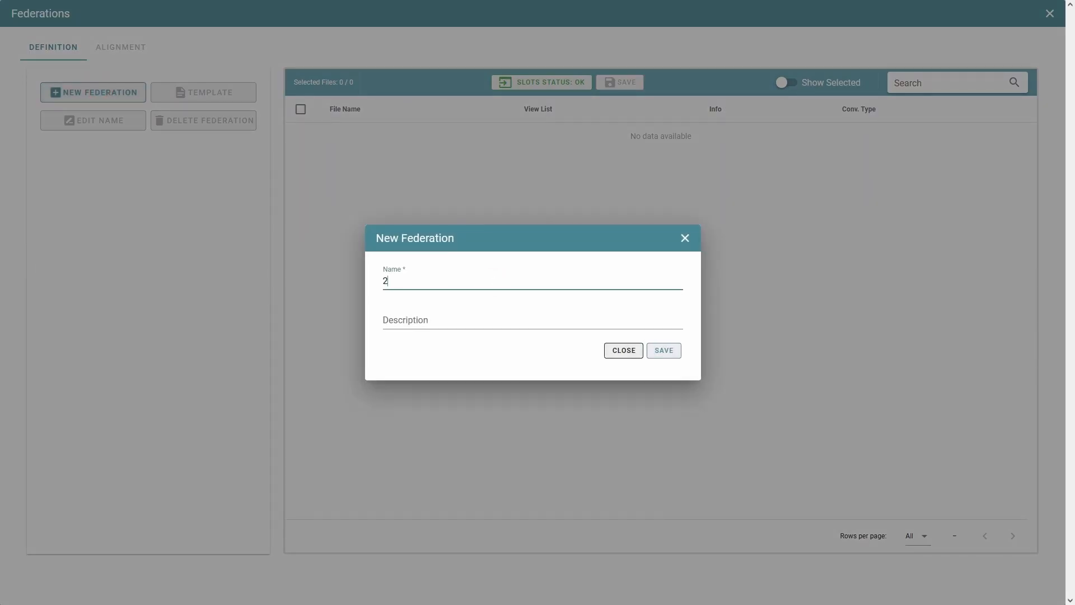
{"action": "type", "text": "2D fed"}
{"action": "left_click", "coordinate": [657, 360]}
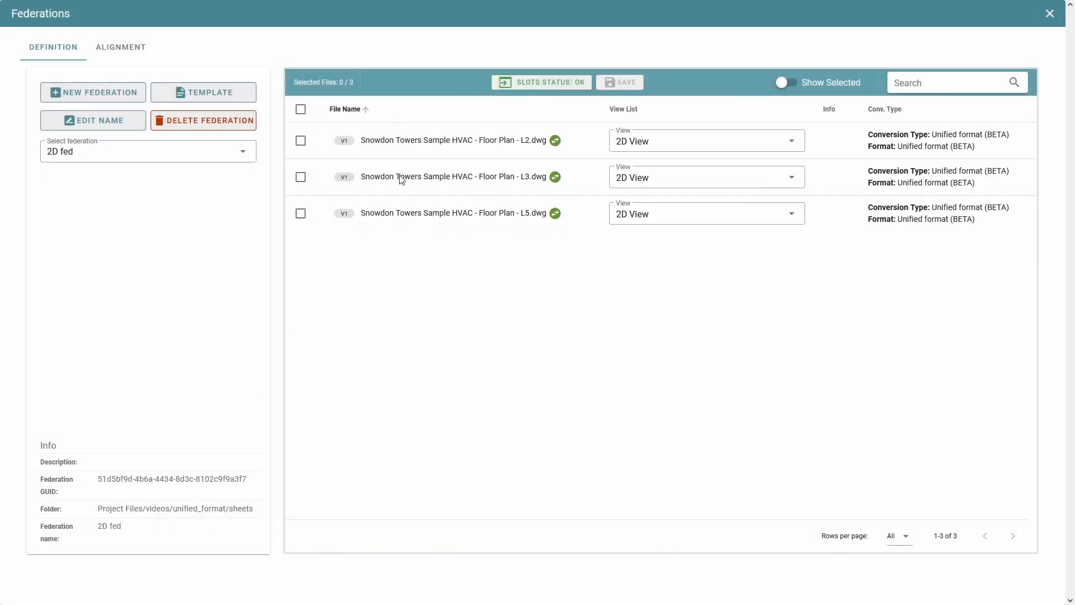
Step: Add the L2, L3 and L5 floor plan DWG files to the 2D fed federation with their 2D View, and save it
{"action": "left_click", "coordinate": [301, 141]}
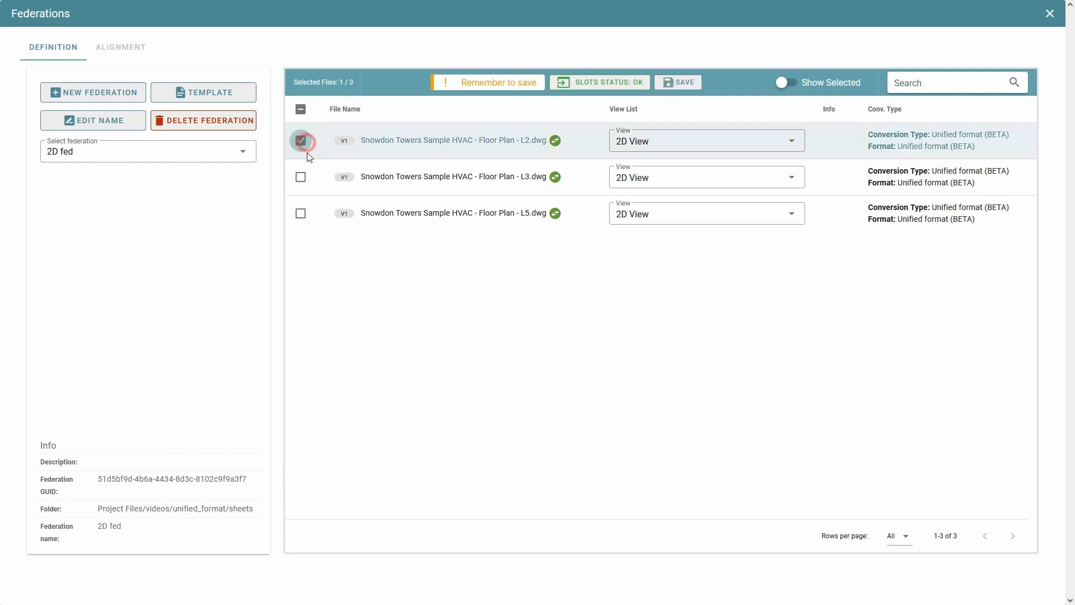
{"action": "left_click", "coordinate": [300, 177]}
{"action": "left_click", "coordinate": [711, 143]}
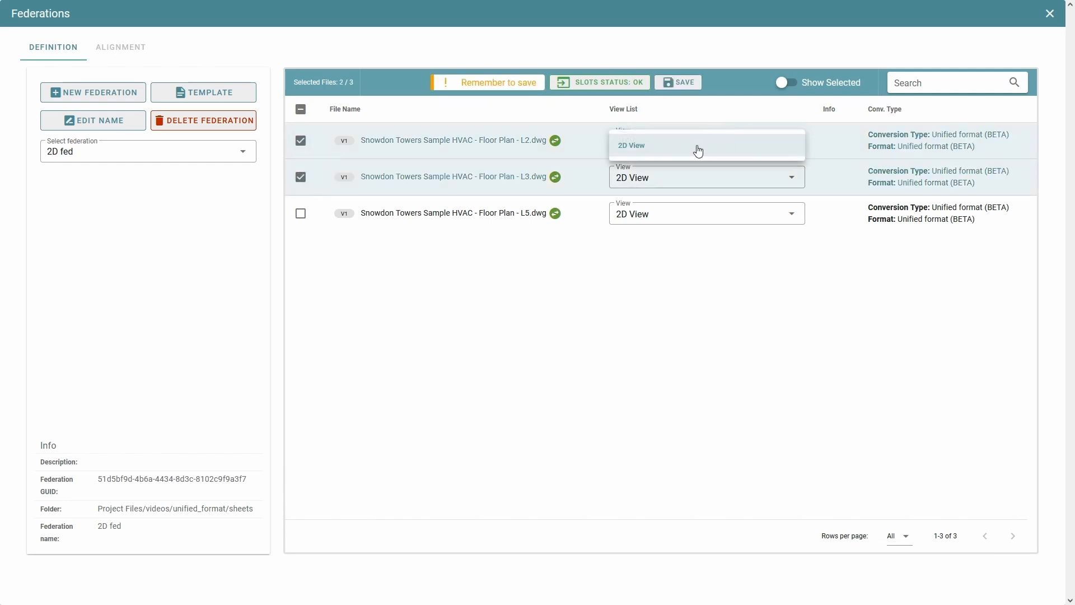
{"action": "left_click", "coordinate": [697, 145]}
{"action": "left_click", "coordinate": [300, 213]}
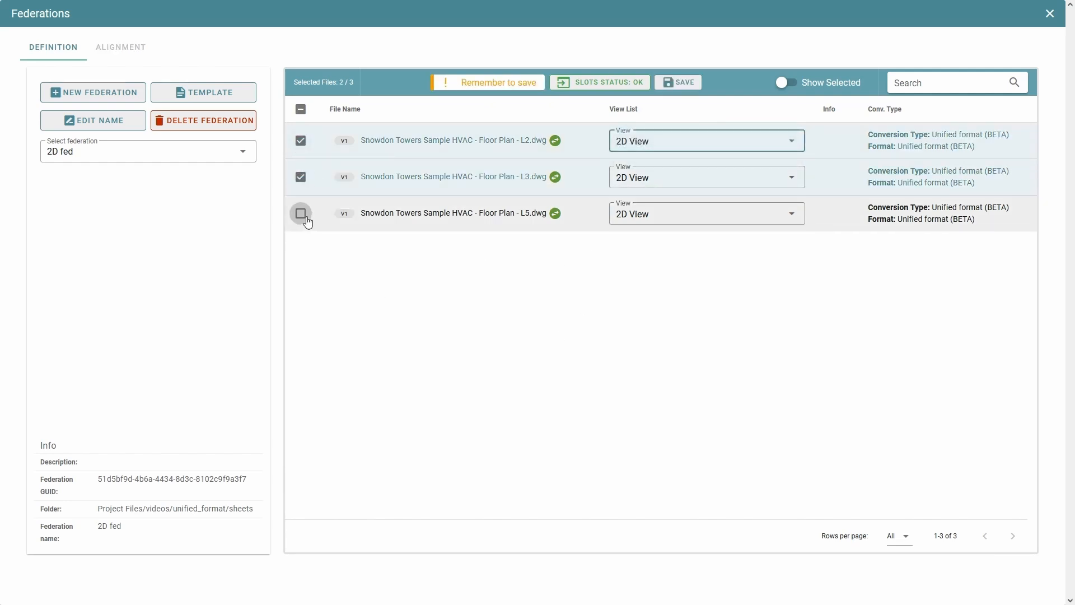
{"action": "left_click", "coordinate": [685, 82]}
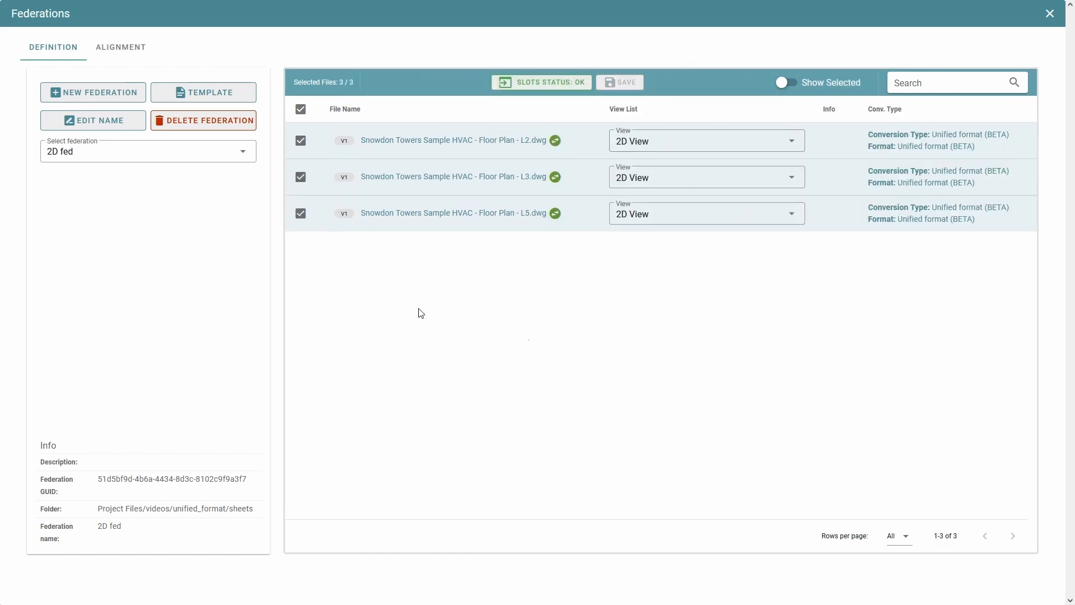
Step: Show the federation's alignment and move the L3 floor plan straight down to a Y position of about -5.79
{"action": "left_click", "coordinate": [122, 48]}
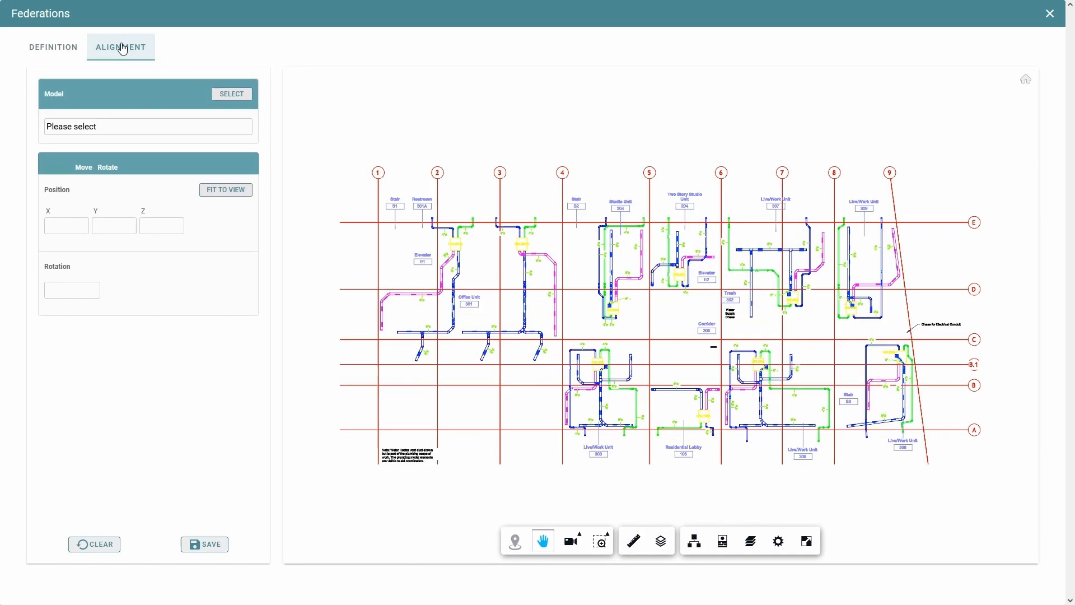
{"action": "left_click", "coordinate": [149, 128]}
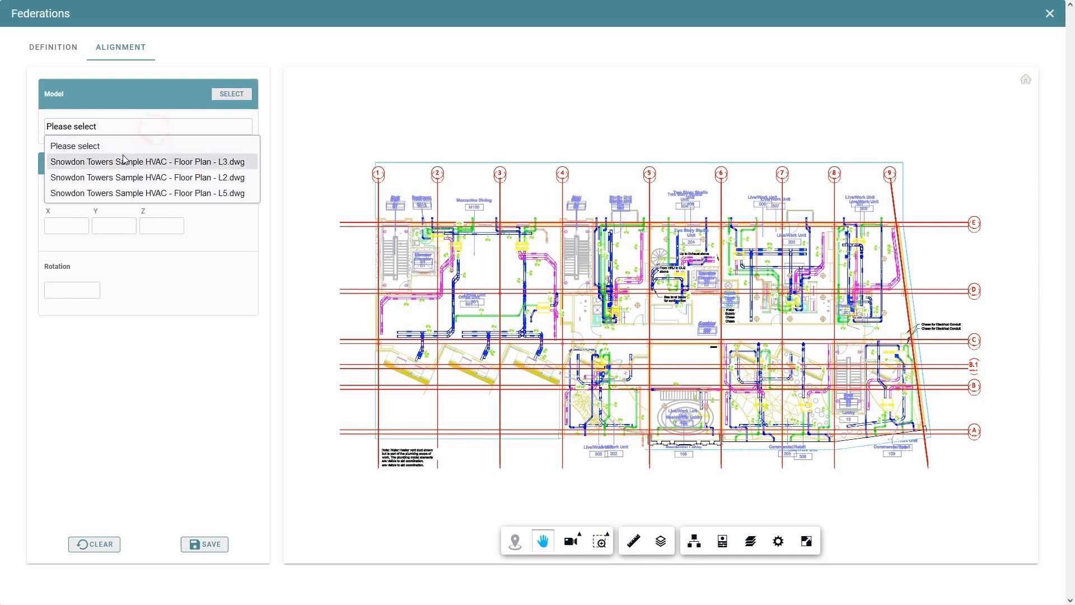
{"action": "left_click", "coordinate": [125, 161]}
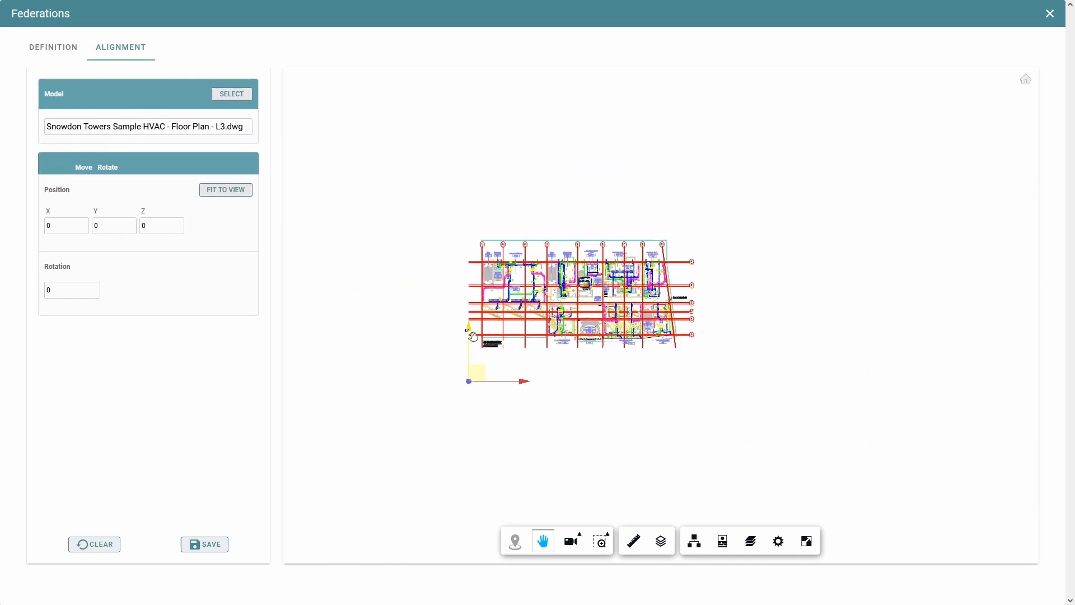
{"action": "mouse_move", "coordinate": [467, 330]}
{"action": "left_mouse_down"}
{"action": "mouse_move", "coordinate": [481, 376]}
{"action": "mouse_move", "coordinate": [481, 464]}
{"action": "left_mouse_up"}
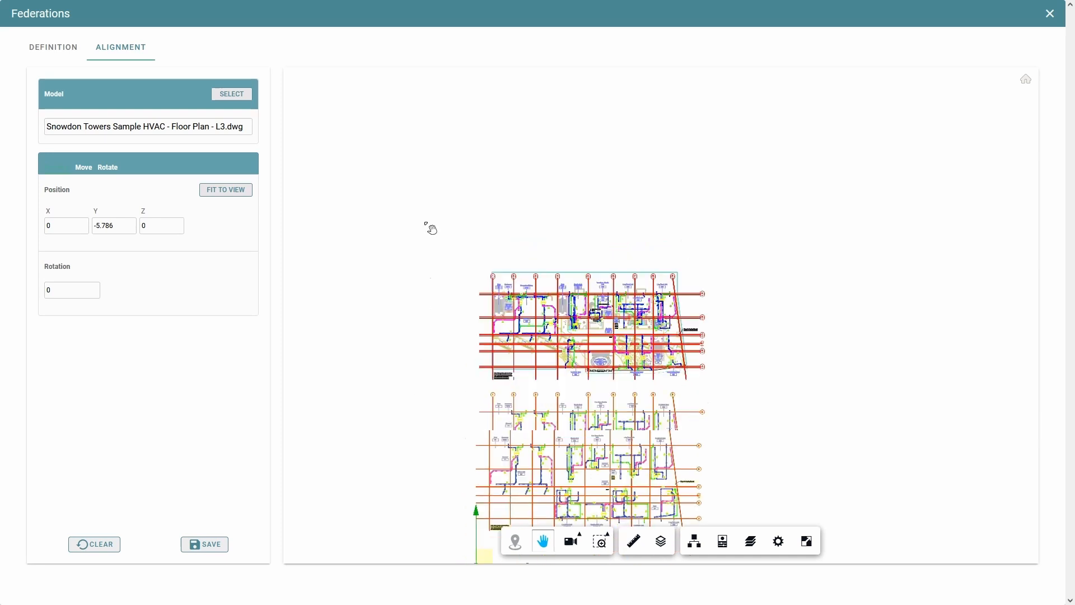
{"action": "left_click", "coordinate": [190, 126]}
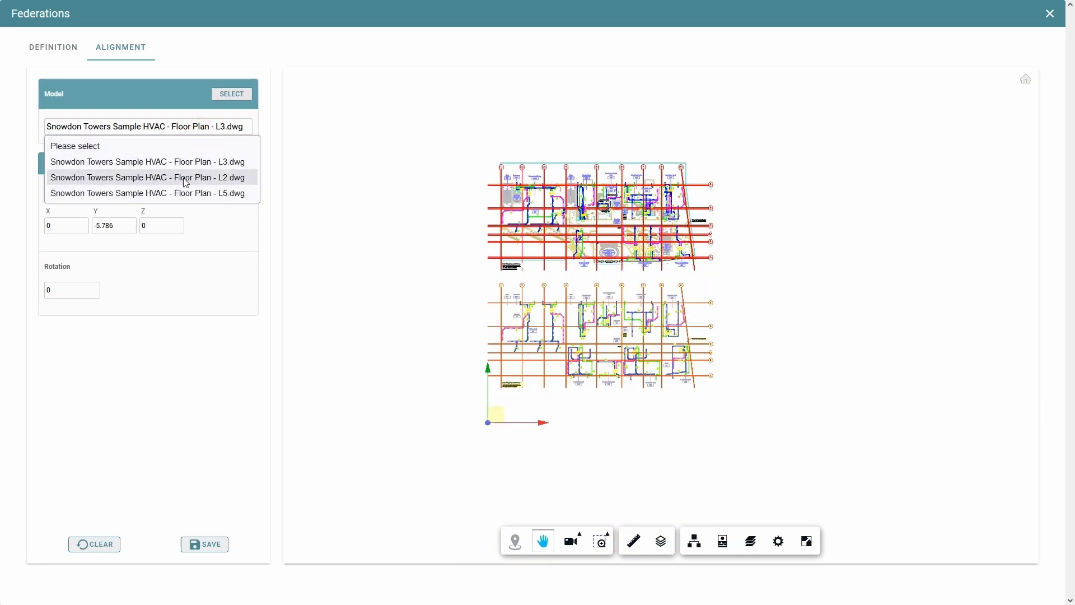
{"action": "left_click", "coordinate": [193, 193]}
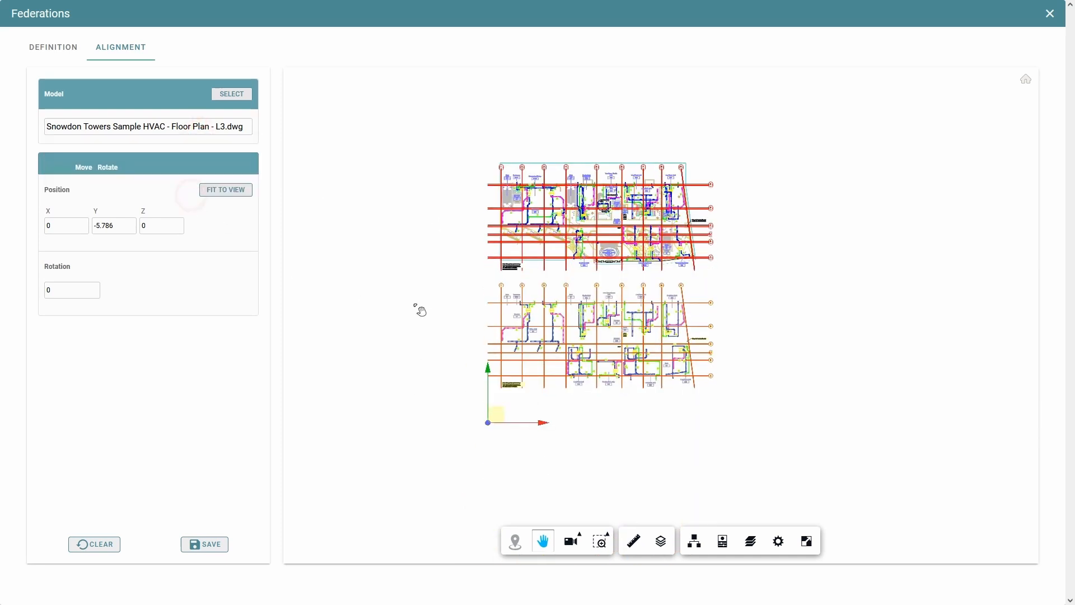
{"action": "left_click_drag", "start_coordinate": [418, 310], "coordinate": [447, 363]}
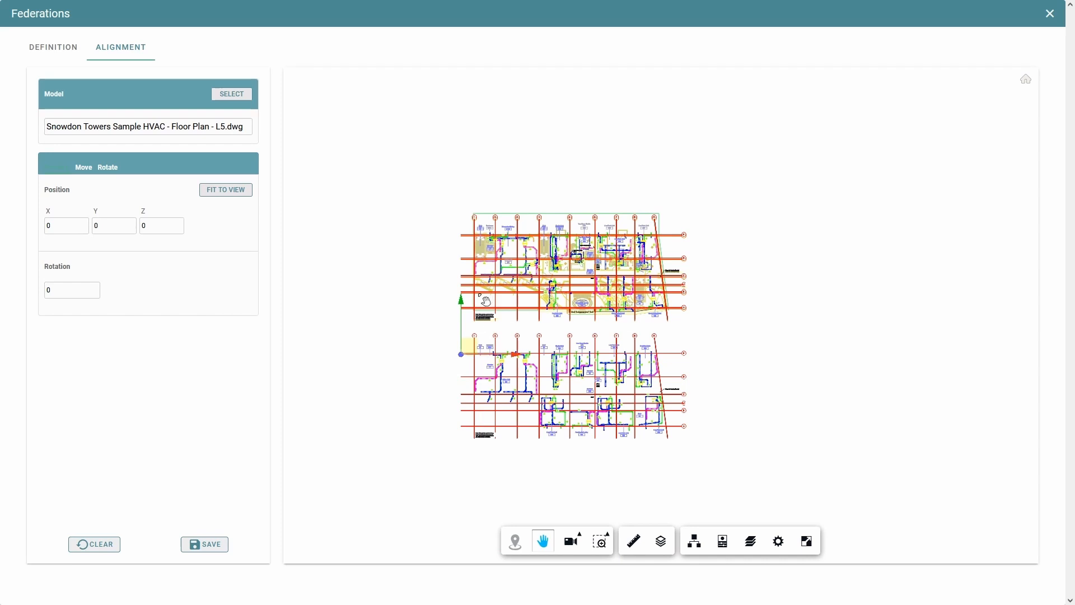
Step: Move the L2 floor plan straight down below the L3 plan, to a Y position of about -11.4
{"action": "left_click", "coordinate": [217, 130]}
{"action": "left_click", "coordinate": [214, 178]}
{"action": "left_click_drag", "start_coordinate": [461, 303], "coordinate": [460, 549]}
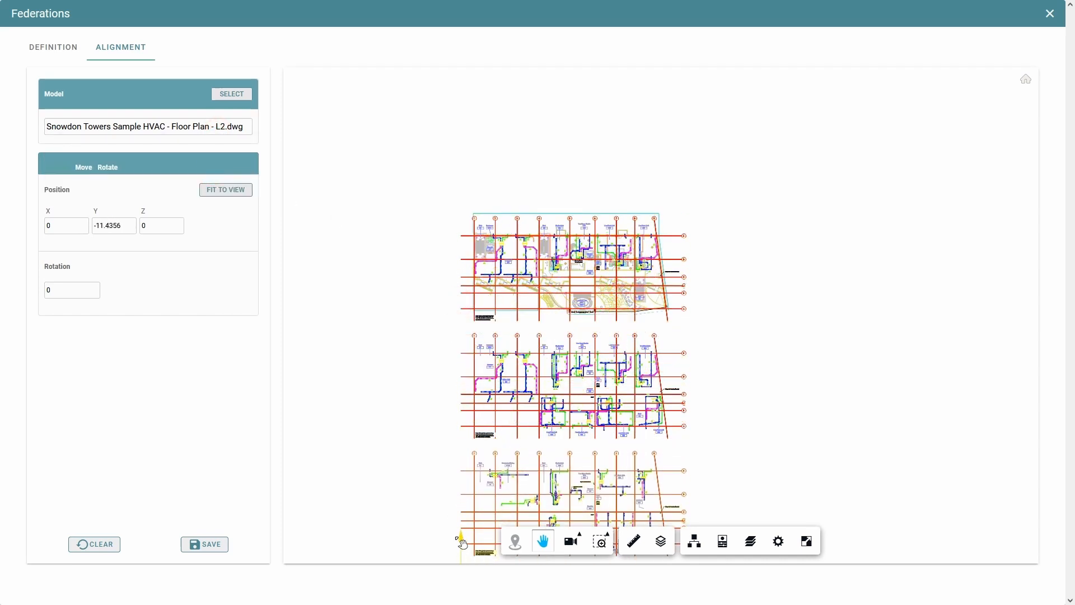
Step: Save the alignment of the stacked floor plans and return to the federation's definition
{"action": "left_click_drag", "start_coordinate": [370, 195], "coordinate": [440, 259]}
{"action": "scroll", "coordinate": [445, 246], "scroll_direction": "down", "scroll_amount": 3}
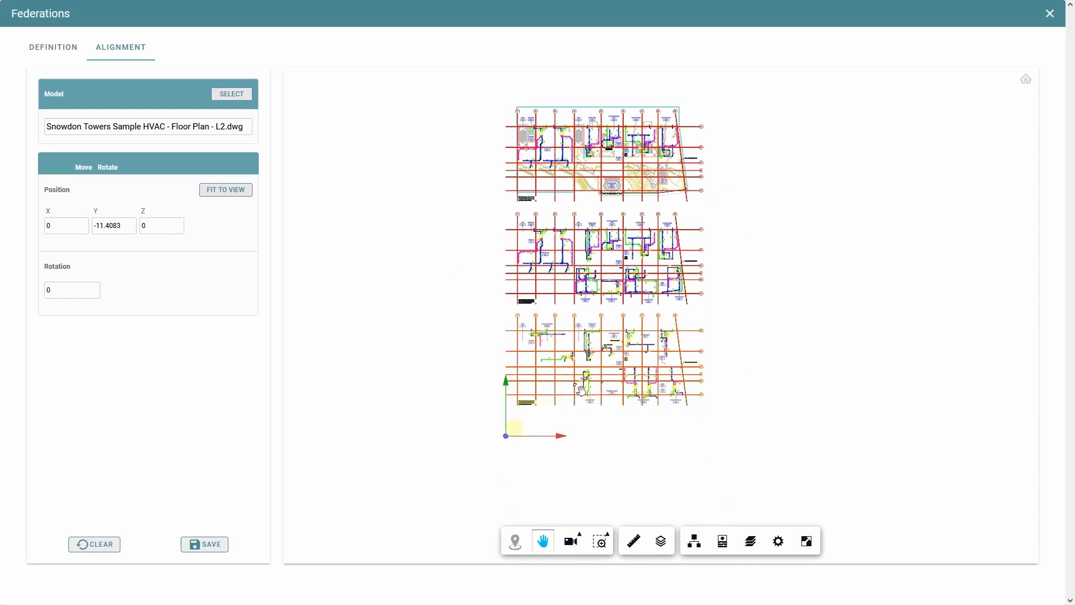
{"action": "left_click", "coordinate": [205, 544]}
{"action": "left_click", "coordinate": [52, 50]}
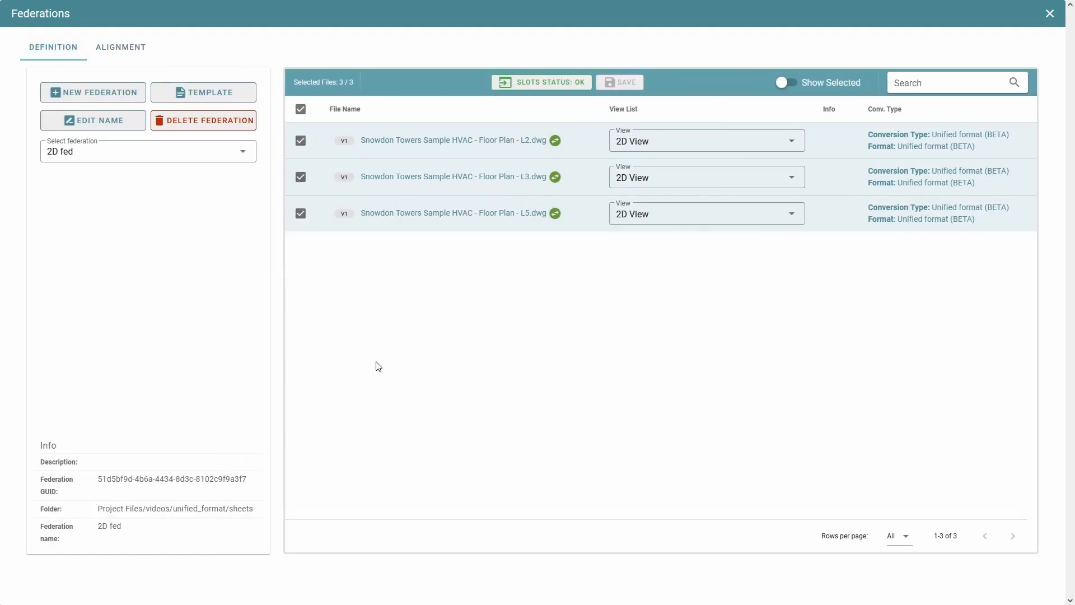